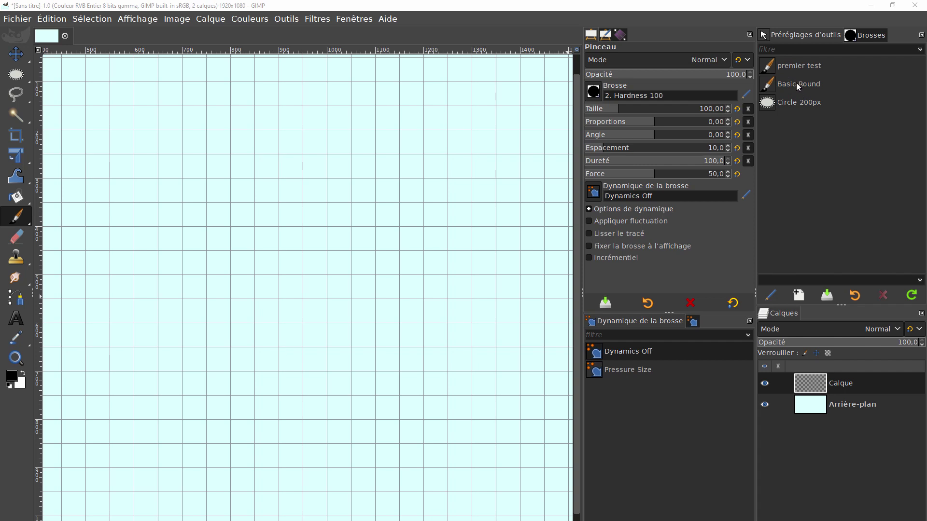
# Load the premier test paintbrush preset, try it with two freehand strokes on the Calque layer, and clear the layer.
pyautogui.click(799, 84)
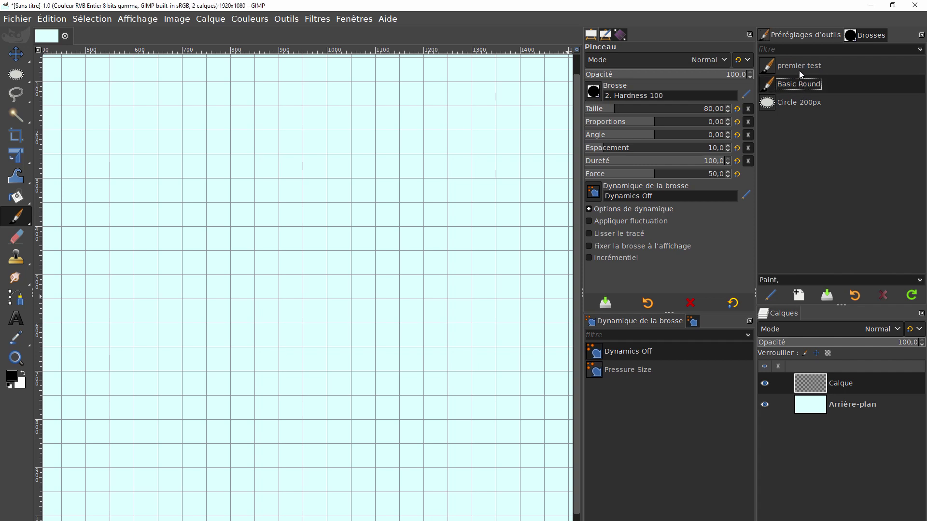
pyautogui.click(798, 67)
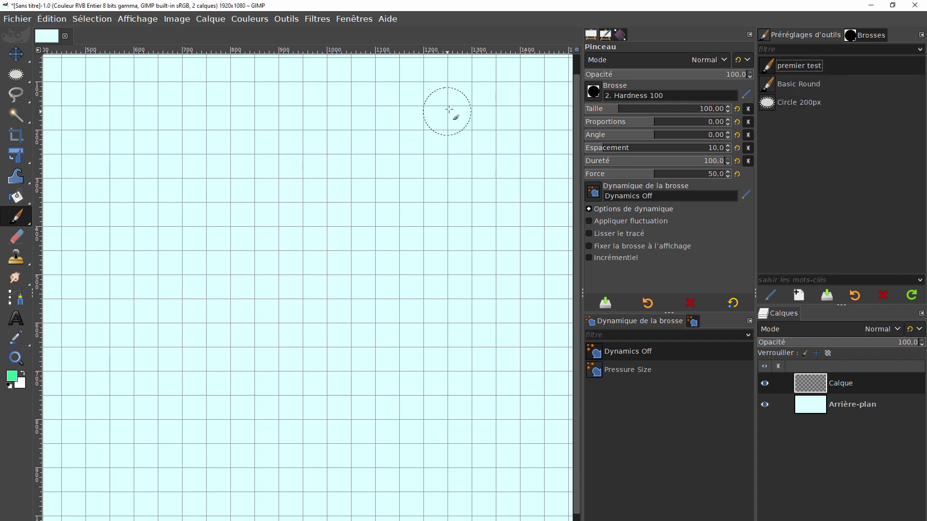
pyautogui.moveTo(475, 129)
pyautogui.mouseDown()
pyautogui.moveTo(206, 181)
pyautogui.moveTo(300, 232)
pyautogui.moveTo(492, 283)
pyautogui.moveTo(332, 343)
pyautogui.moveTo(261, 349)
pyautogui.mouseUp()
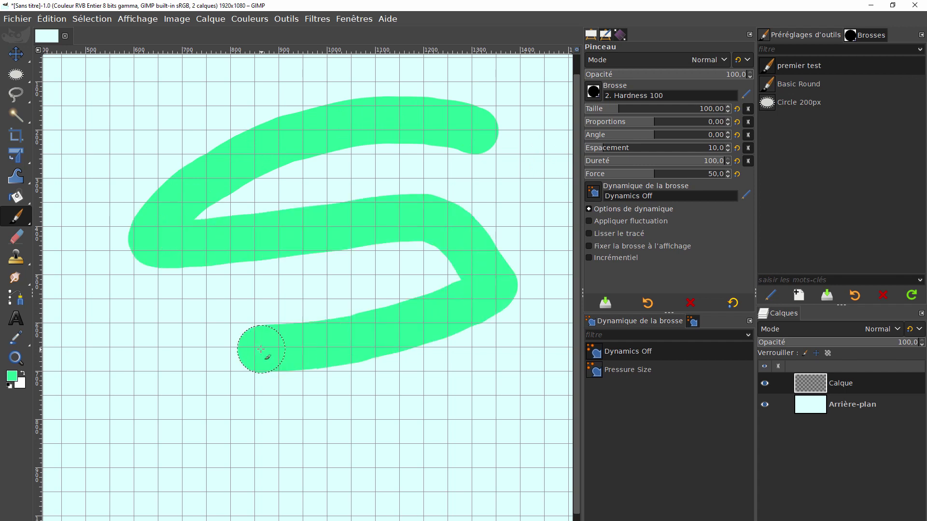
pyautogui.moveTo(447, 437); pyautogui.dragTo(258, 427)
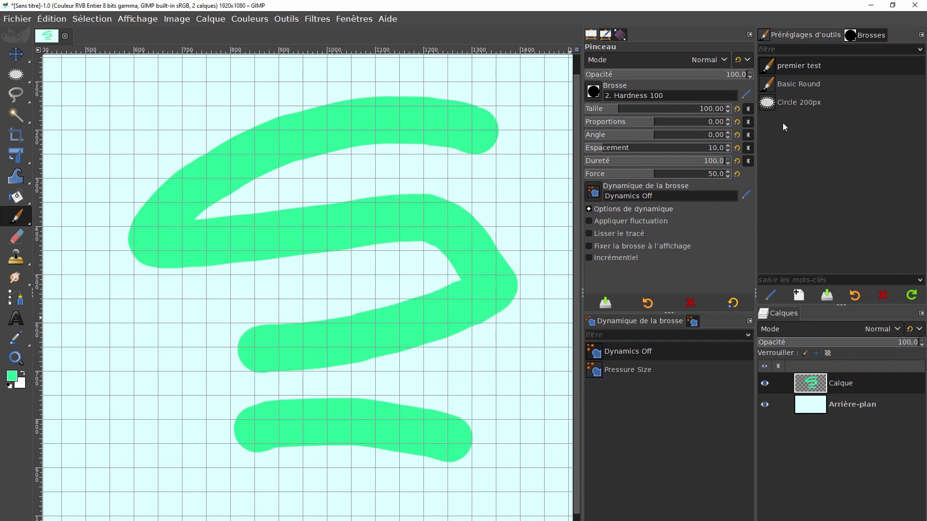
pyautogui.press('Delete')
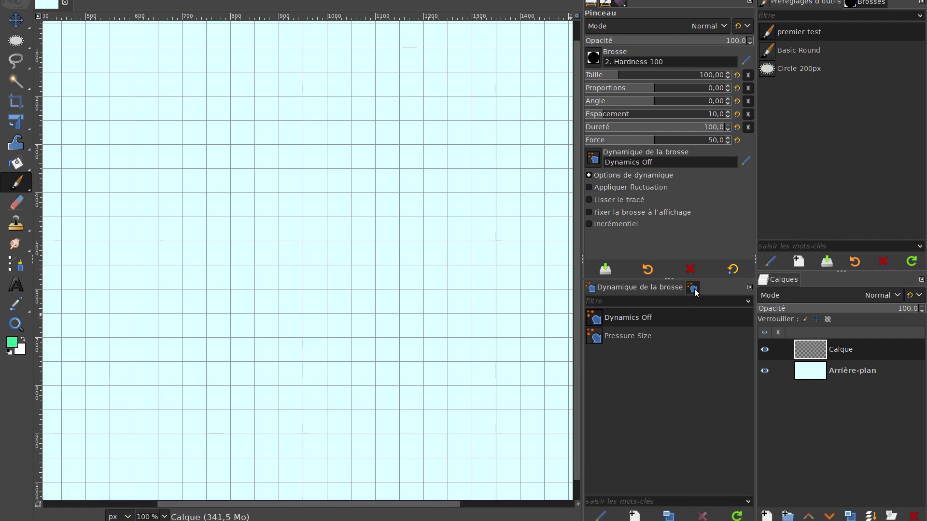
# Create a new brush dynamics named --test and return to the list of dynamics.
pyautogui.click(693, 321)
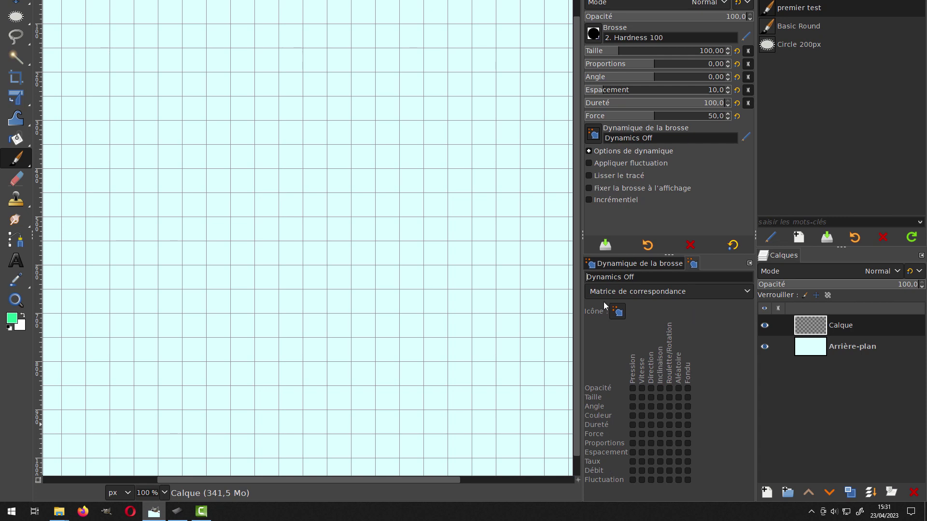
pyautogui.click(640, 267)
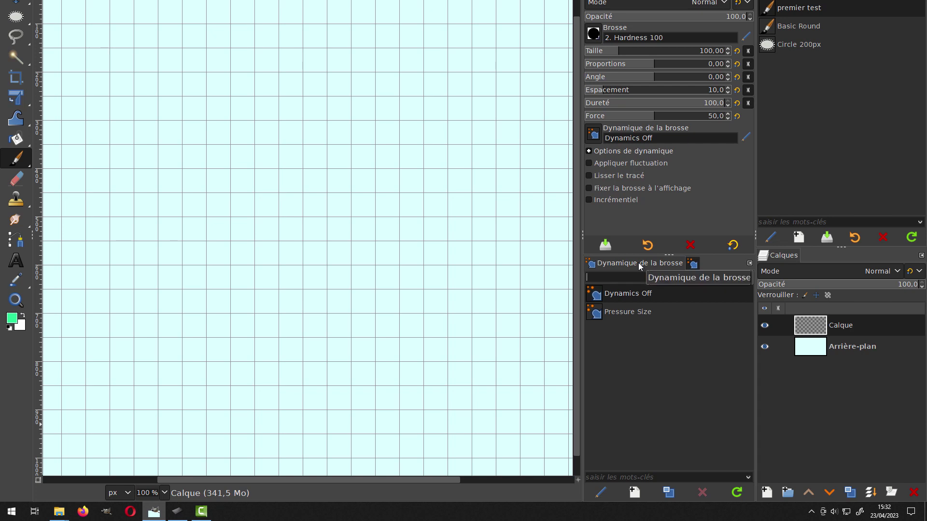
pyautogui.click(633, 493)
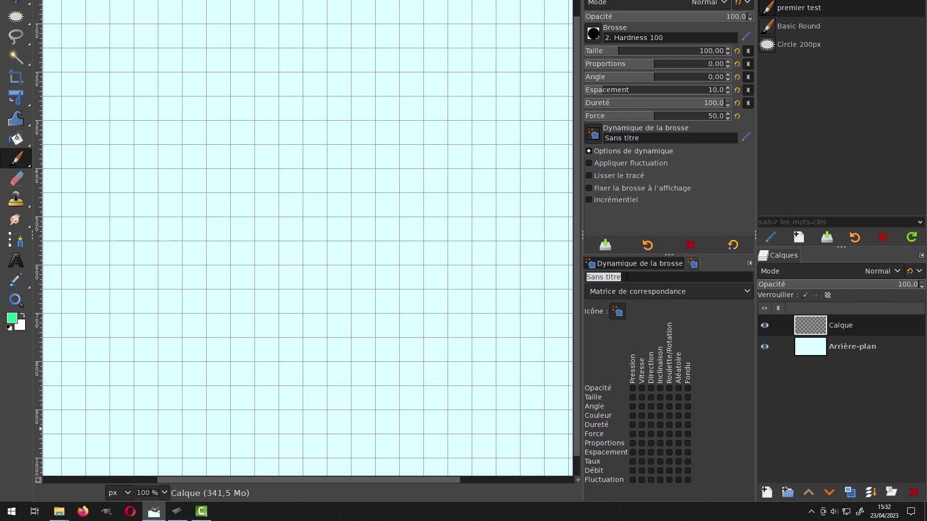
pyautogui.write('--')
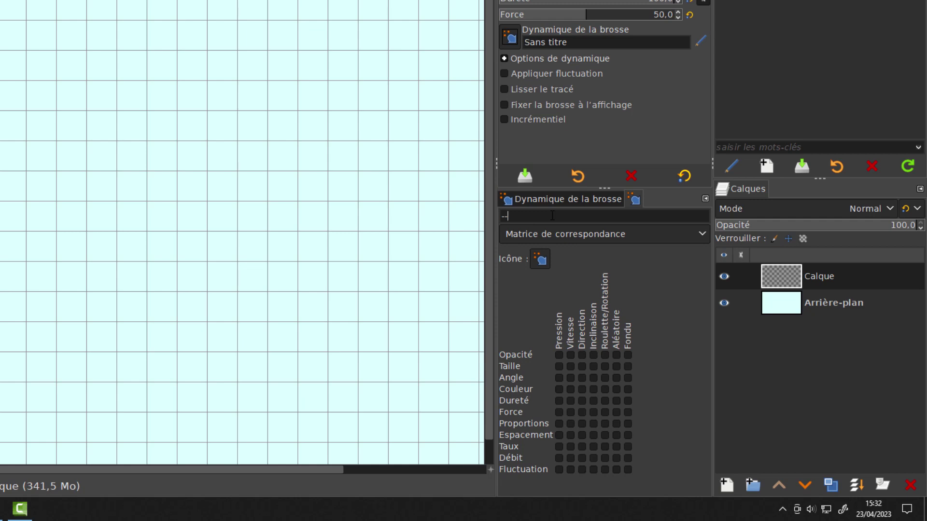
pyautogui.write('test')
pyautogui.press('Return')
pyautogui.click(544, 198)
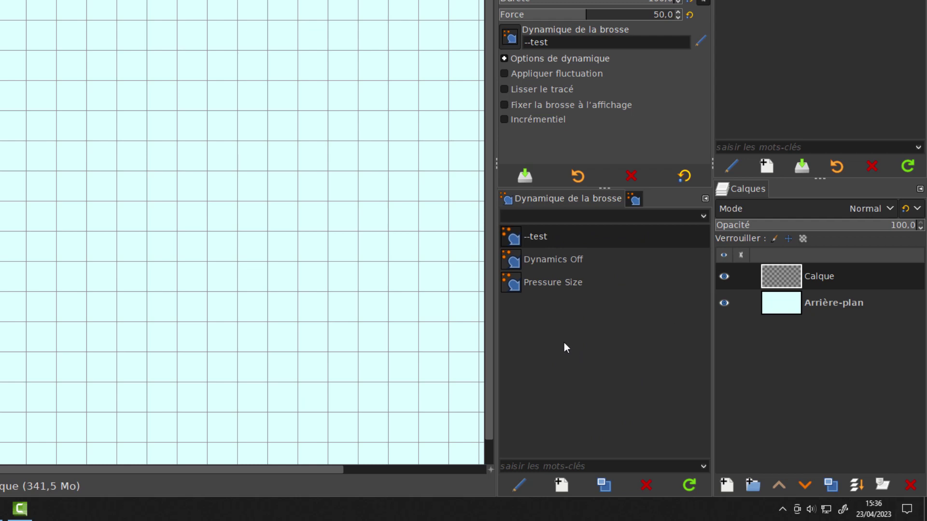
# Select the Dynamics Off brush dynamics and look at the actions available for it.
pyautogui.click(549, 261)
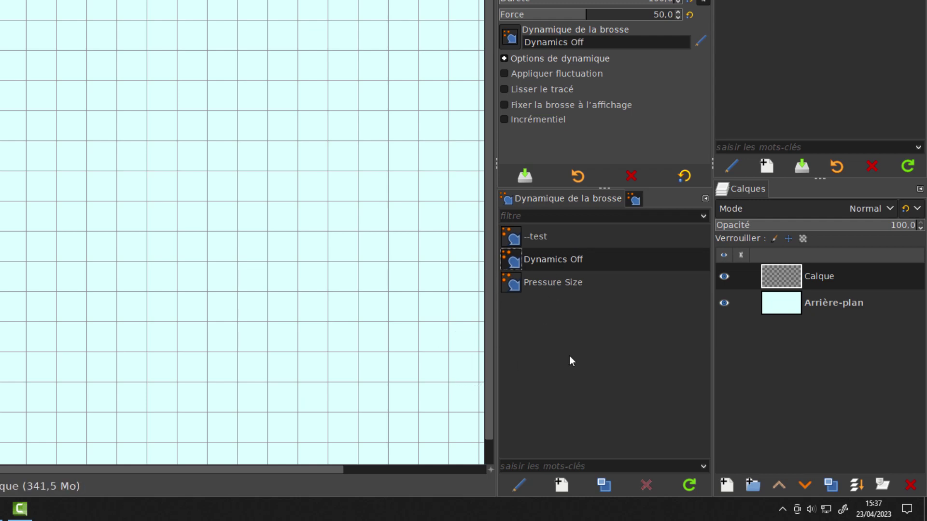
pyautogui.rightClick(563, 261)
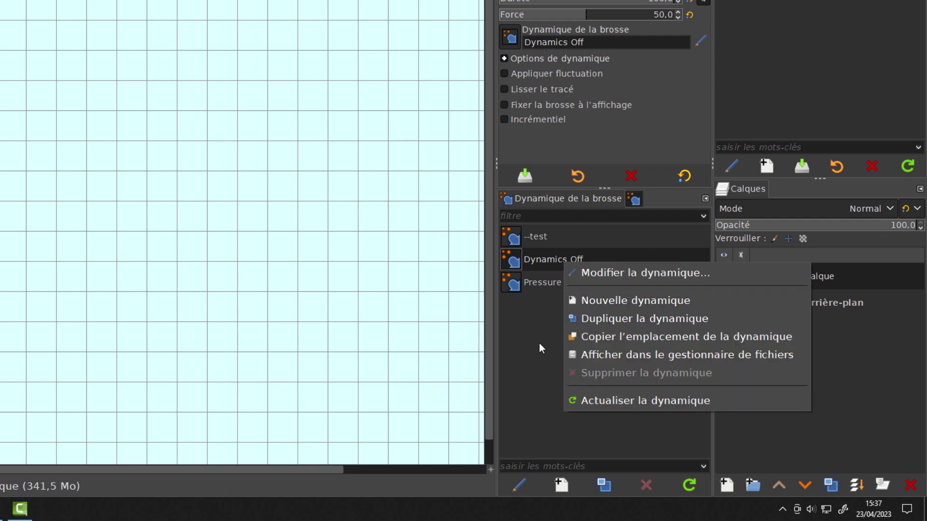
pyautogui.click(539, 362)
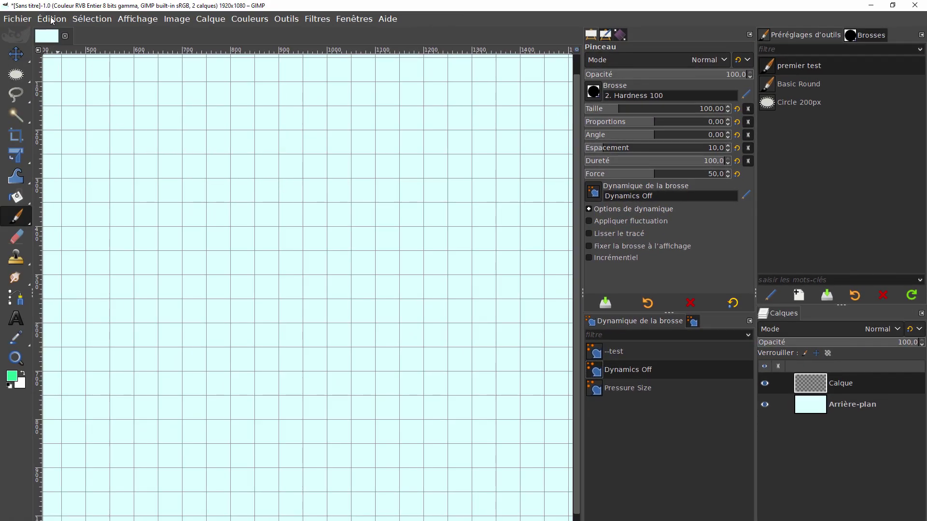
# Open the preferences page that lists the brush dynamics folders.
pyautogui.click(52, 18)
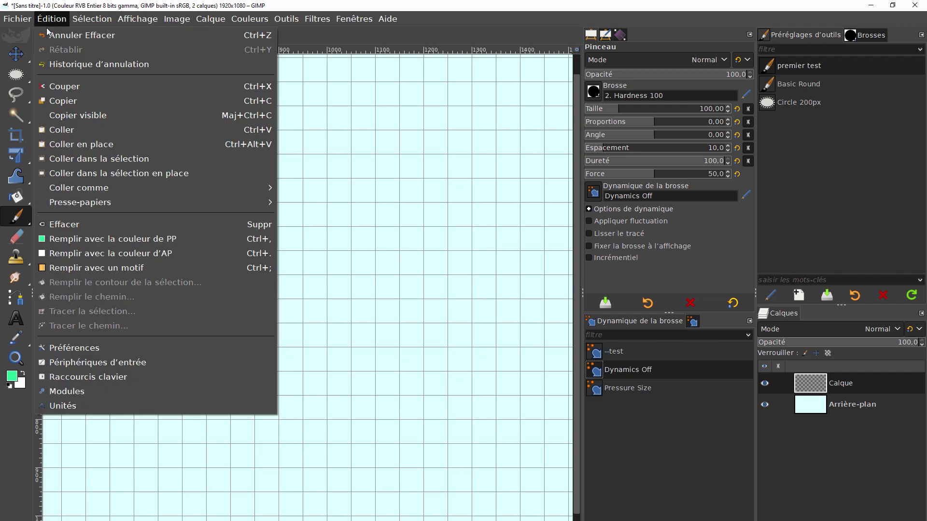
pyautogui.click(77, 346)
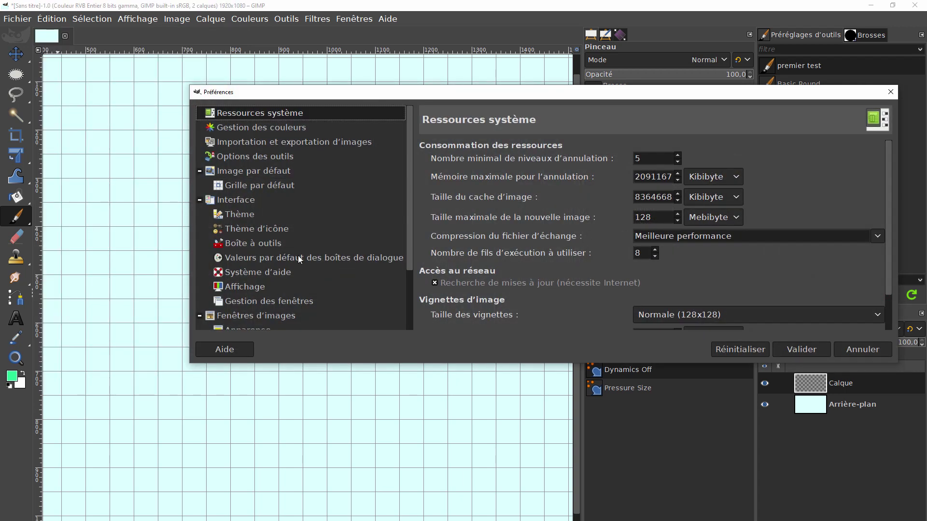
pyautogui.moveTo(408, 218); pyautogui.dragTo(409, 320)
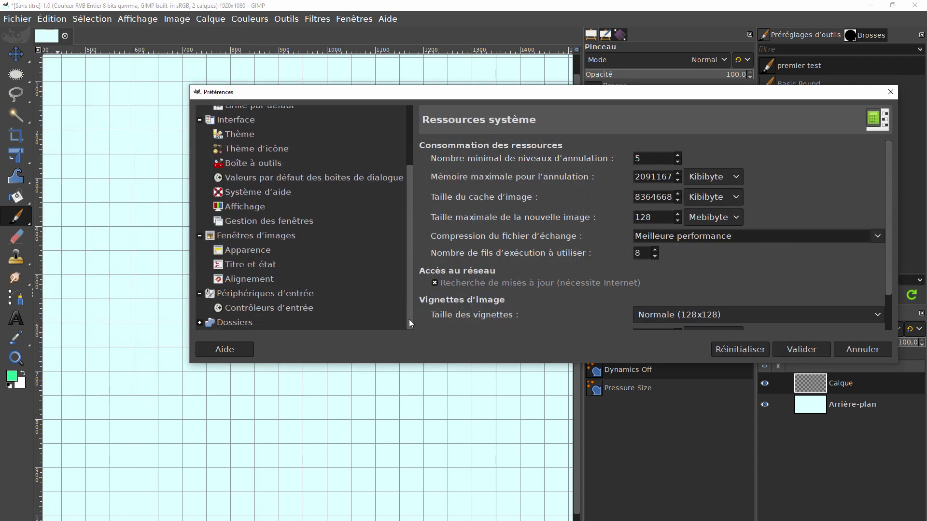
pyautogui.click(199, 323)
pyautogui.moveTo(410, 163); pyautogui.dragTo(409, 227)
pyautogui.click(246, 209)
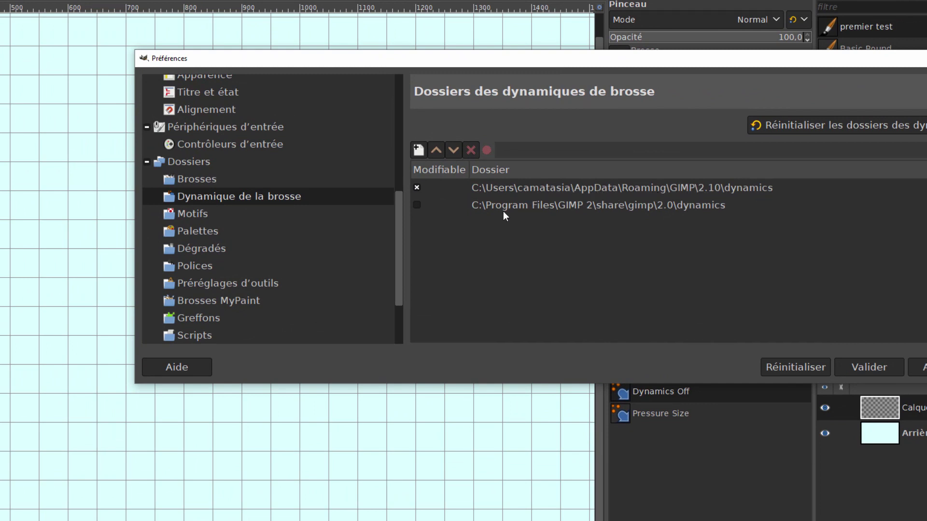
# Select the user-level GIMP\2.10\dynamics folder, show it in the file manager and open it to examine its files.
pyautogui.click(564, 205)
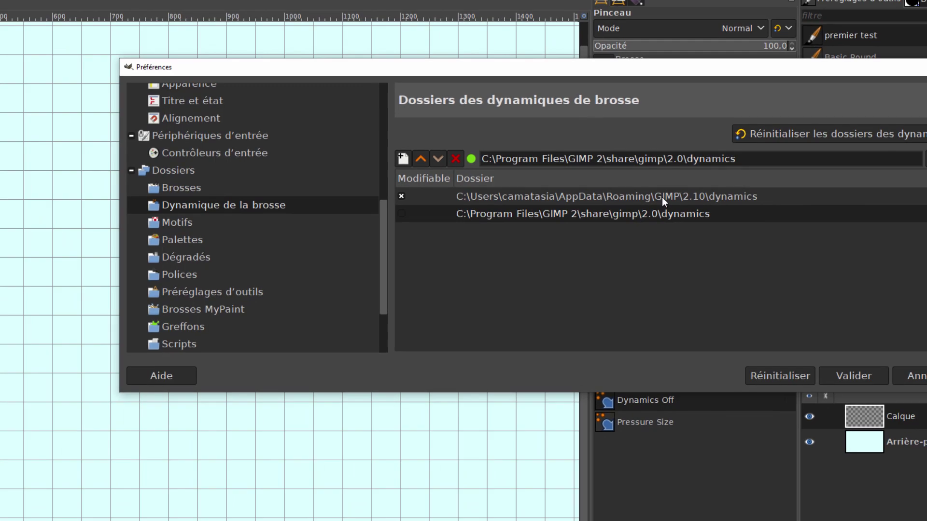
pyautogui.click(676, 187)
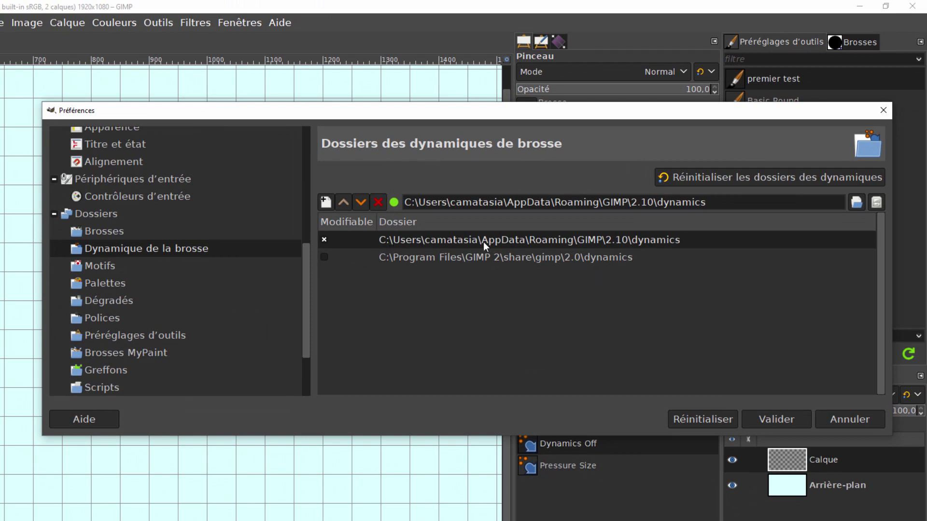
pyautogui.click(877, 201)
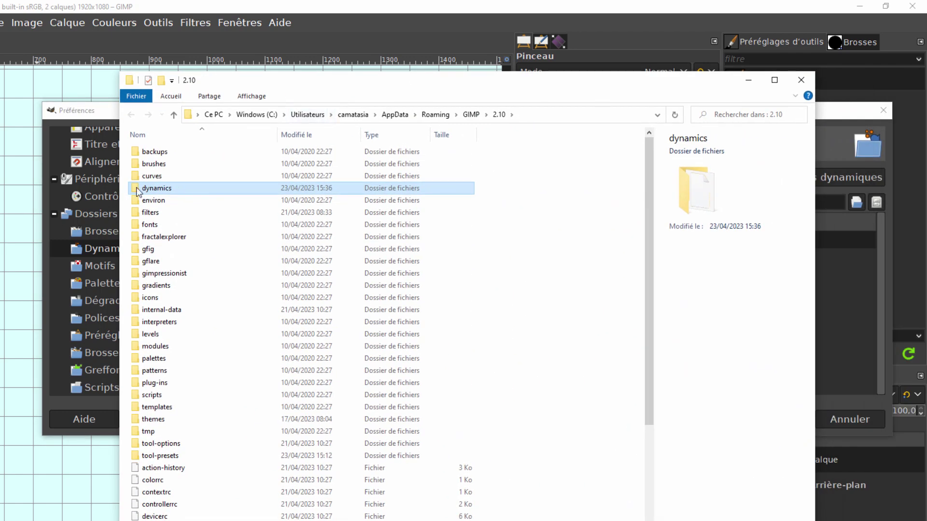
pyautogui.doubleClick(139, 190)
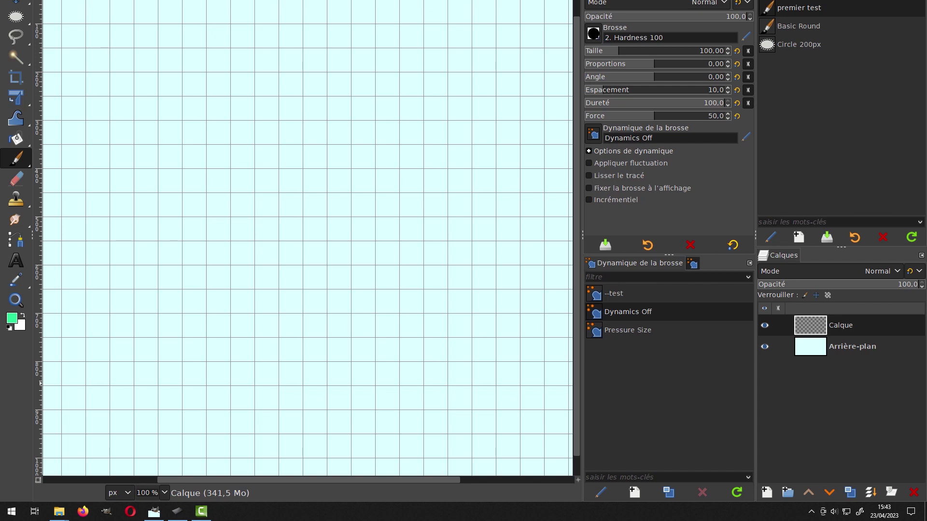
# Assign the --test dynamics to the paintbrush and check it by switching from the Basic Round preset to premier test.
pyautogui.click(693, 265)
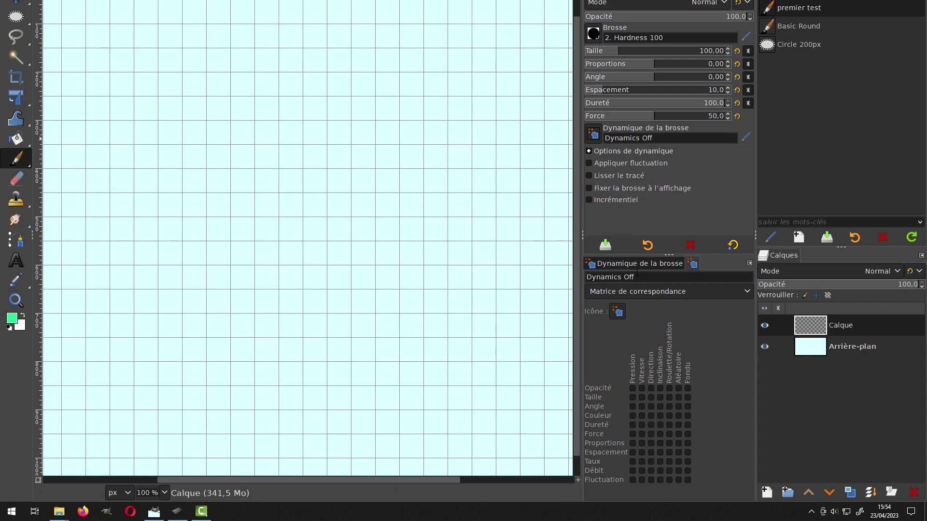
pyautogui.click(693, 263)
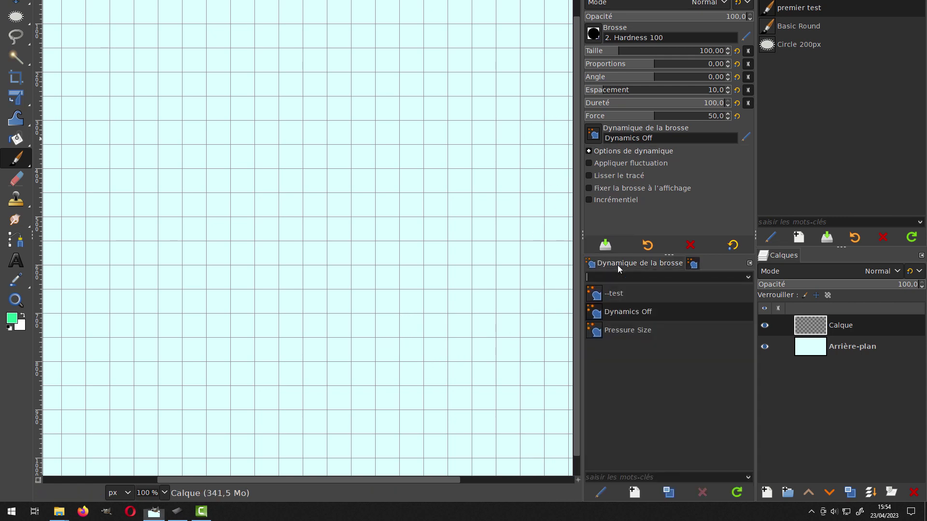
pyautogui.click(616, 298)
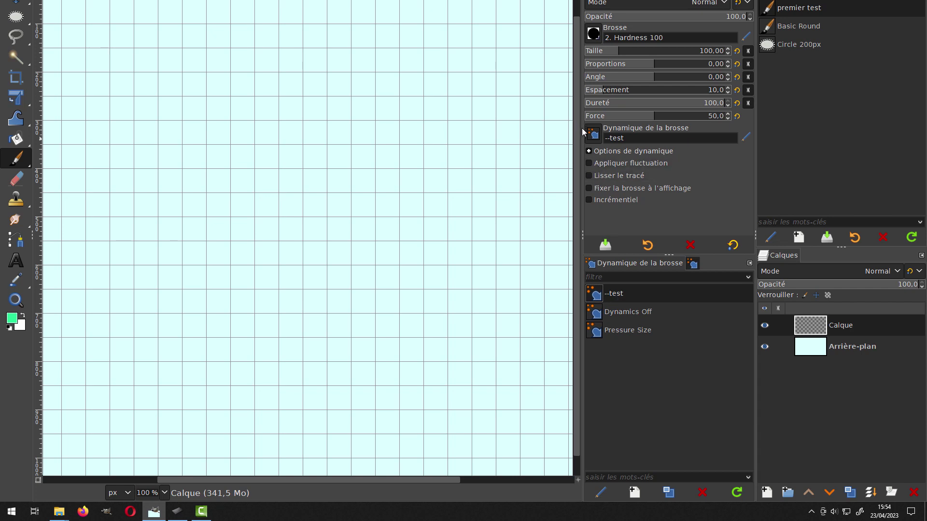
pyautogui.moveTo(578, 119)
pyautogui.mouseDown()
pyautogui.moveTo(753, 147)
pyautogui.moveTo(619, 118)
pyautogui.mouseUp()
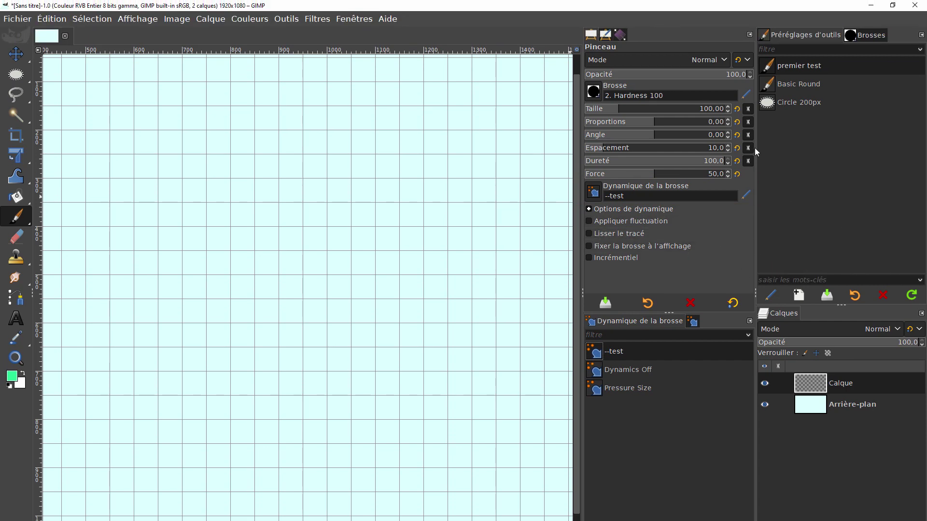
pyautogui.click(801, 85)
pyautogui.click(806, 68)
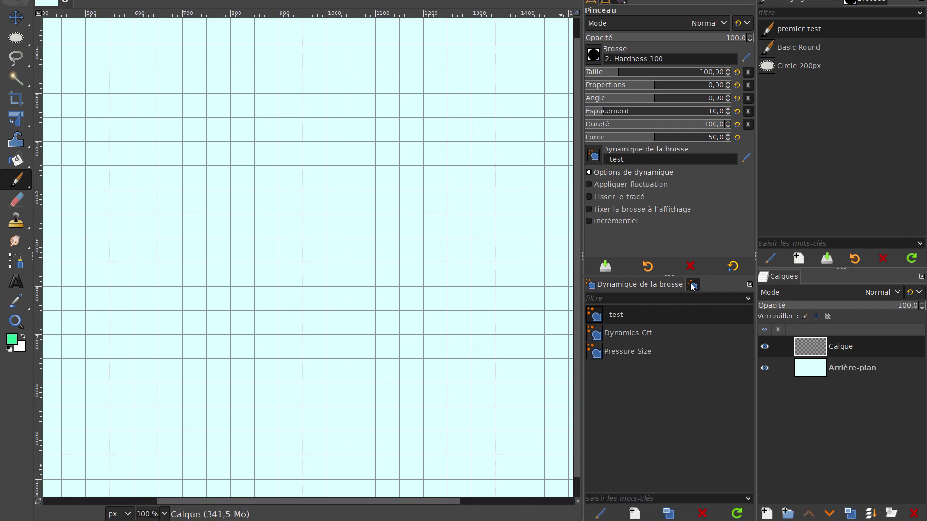
# Link Opacité to Fondu in the --test dynamics matrix and paint a long winding test stroke.
pyautogui.click(693, 321)
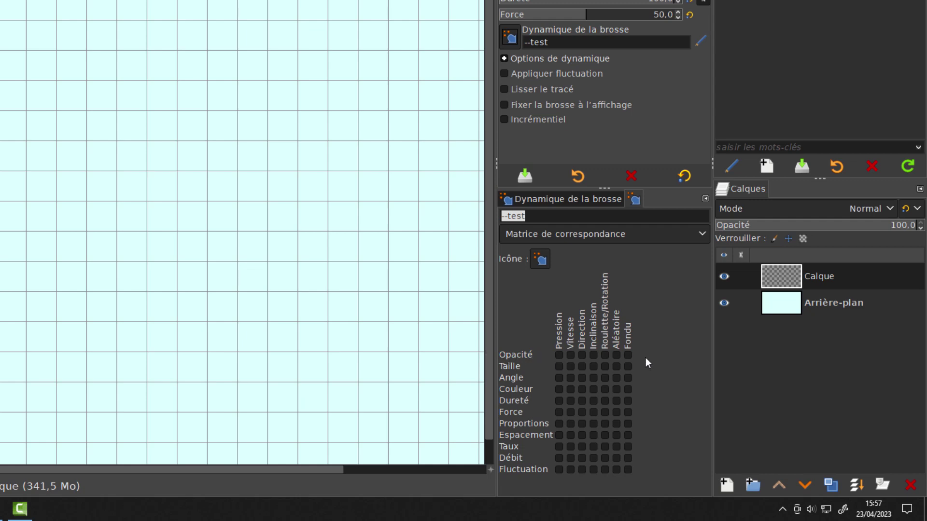
pyautogui.click(627, 355)
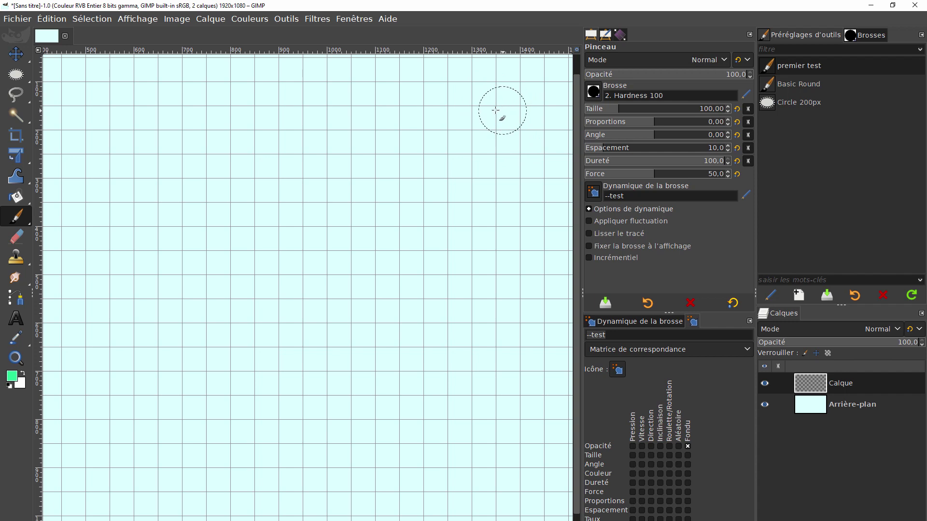
pyautogui.moveTo(416, 108)
pyautogui.mouseDown()
pyautogui.moveTo(187, 126)
pyautogui.moveTo(129, 144)
pyautogui.moveTo(108, 179)
pyautogui.moveTo(123, 202)
pyautogui.moveTo(412, 205)
pyautogui.moveTo(490, 236)
pyautogui.moveTo(500, 255)
pyautogui.moveTo(476, 321)
pyautogui.moveTo(175, 300)
pyautogui.moveTo(165, 308)
pyautogui.moveTo(160, 357)
pyautogui.moveTo(321, 443)
pyautogui.moveTo(480, 441)
pyautogui.moveTo(519, 425)
pyautogui.moveTo(515, 418)
pyautogui.mouseUp()
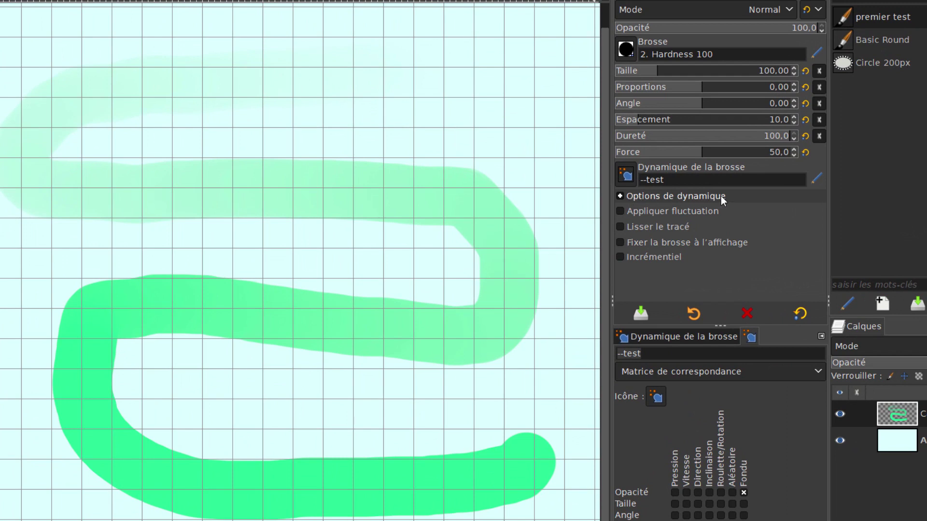
# Expand the paintbrush's dynamics options to show the fade settings and clear the test stroke from the layer.
pyautogui.click(620, 195)
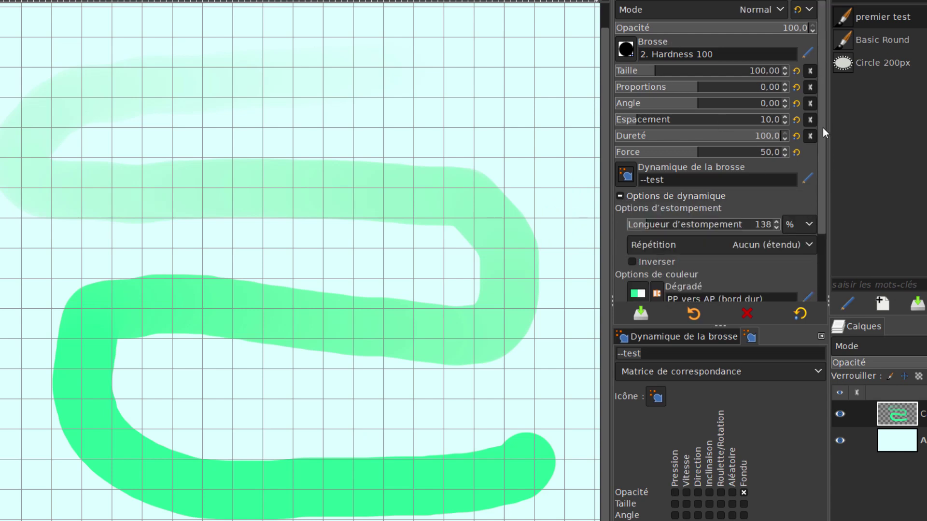
pyautogui.moveTo(822, 127); pyautogui.dragTo(836, 204)
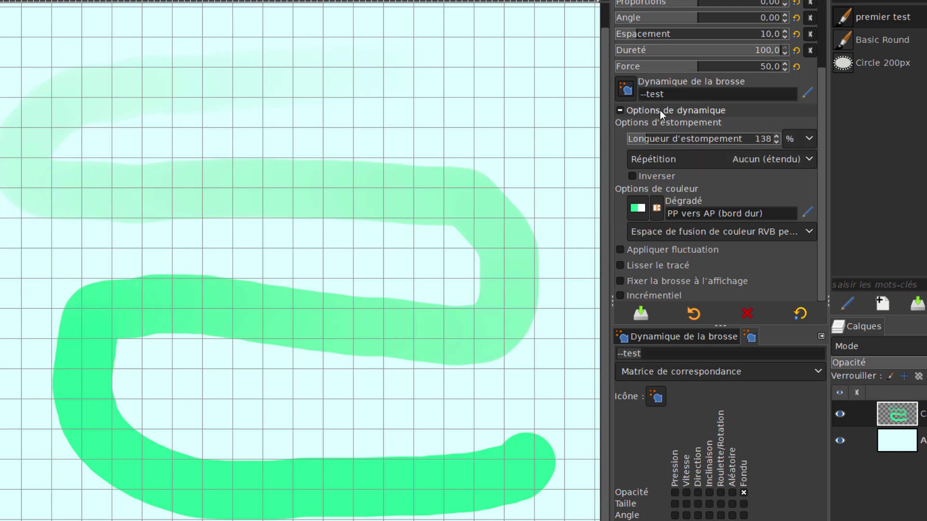
pyautogui.moveTo(124, 99)
pyautogui.mouseDown()
pyautogui.moveTo(441, 265)
pyautogui.moveTo(229, 445)
pyautogui.mouseUp()
pyautogui.press('Delete')
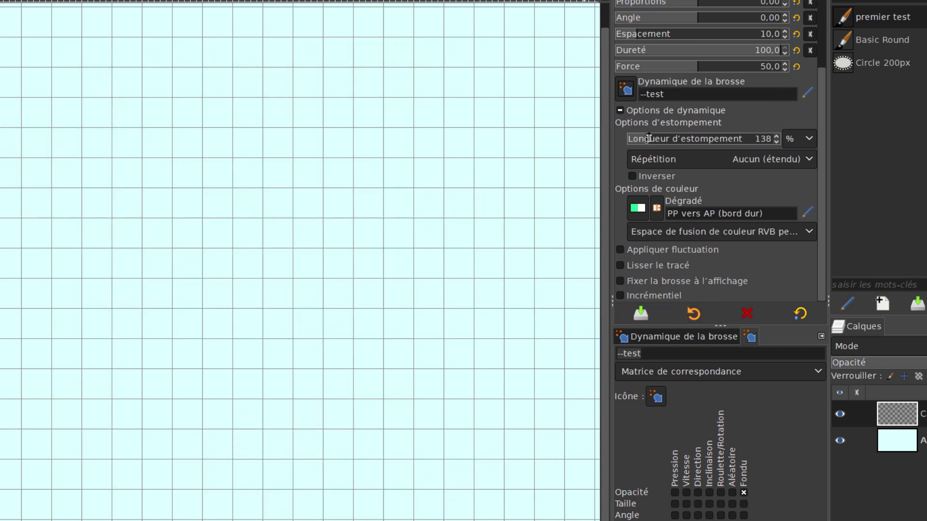
# Set the fade length to 42 % and paint two roughly horizontal test strokes from right to left.
pyautogui.moveTo(645, 139); pyautogui.dragTo(629, 138)
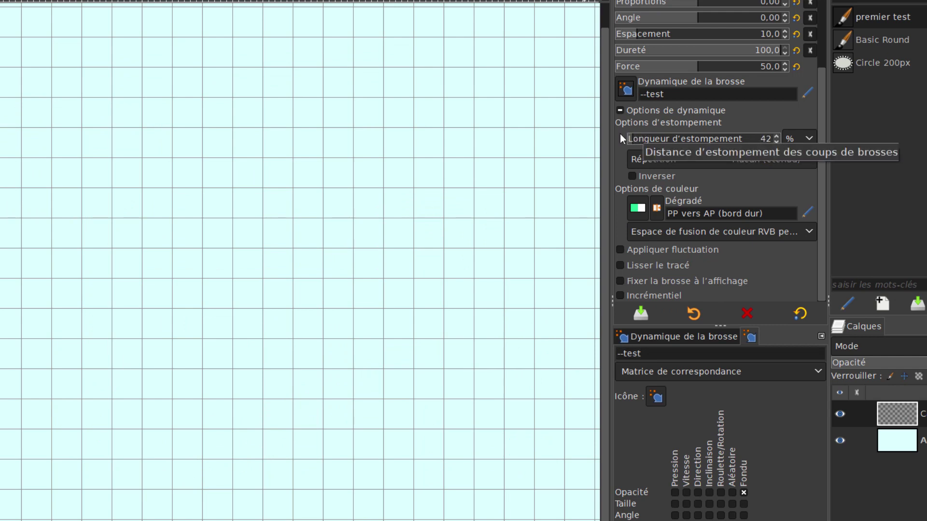
pyautogui.moveTo(538, 70)
pyautogui.mouseDown()
pyautogui.moveTo(540, 85)
pyautogui.moveTo(358, 79)
pyautogui.moveTo(76, 93)
pyautogui.mouseUp()
pyautogui.moveTo(544, 151); pyautogui.dragTo(165, 179)
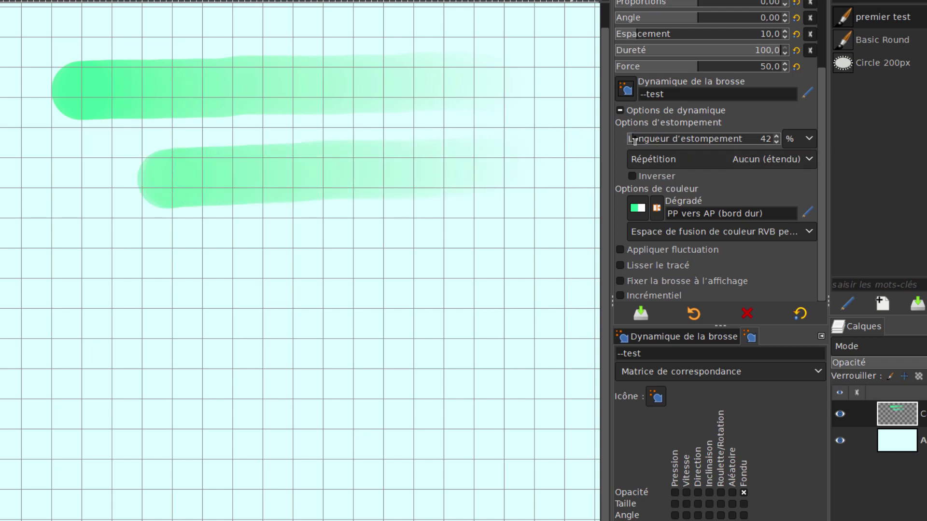
# Set the fade length to 100 % and paint a long winding test stroke below the two existing ones.
pyautogui.moveTo(635, 140); pyautogui.dragTo(649, 140)
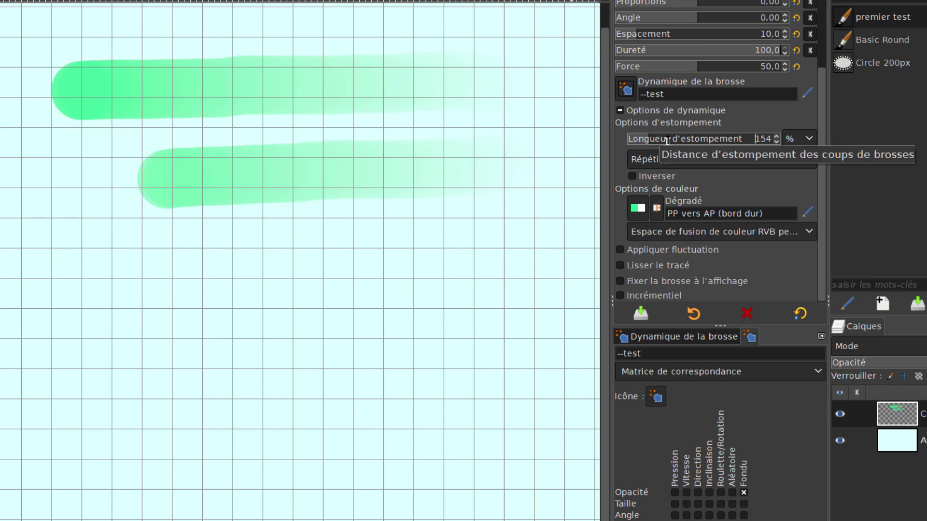
pyautogui.write('100')
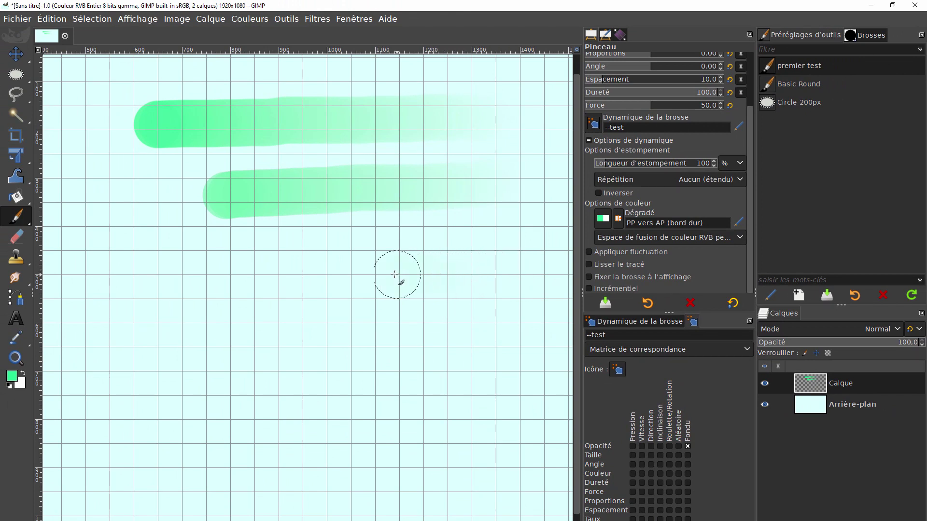
pyautogui.moveTo(356, 270)
pyautogui.mouseDown()
pyautogui.moveTo(66, 270)
pyautogui.moveTo(46, 305)
pyautogui.moveTo(73, 346)
pyautogui.moveTo(113, 360)
pyautogui.moveTo(491, 369)
pyautogui.moveTo(514, 381)
pyautogui.moveTo(514, 418)
pyautogui.moveTo(415, 445)
pyautogui.moveTo(186, 438)
pyautogui.mouseUp()
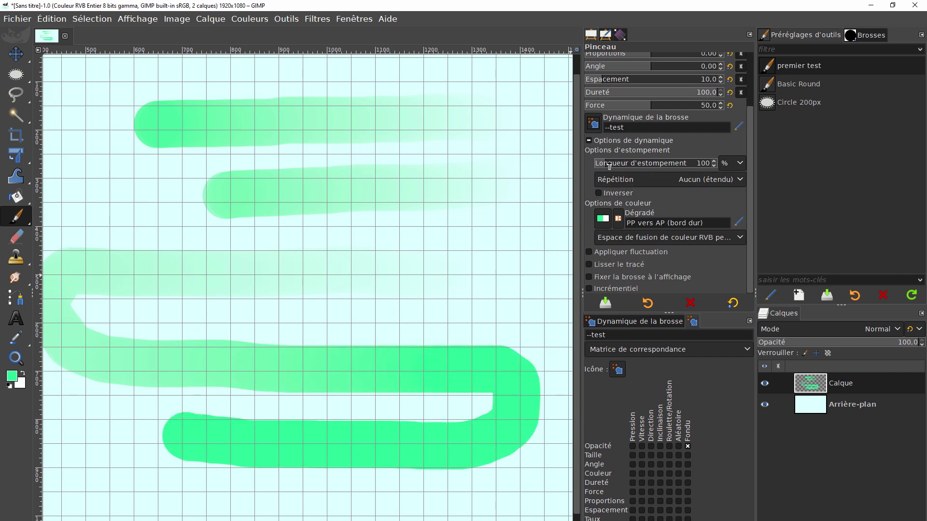
# Raise the fade length to 689 % and paint a long spiralling test stroke on the cleared layer.
pyautogui.moveTo(607, 164); pyautogui.dragTo(668, 169)
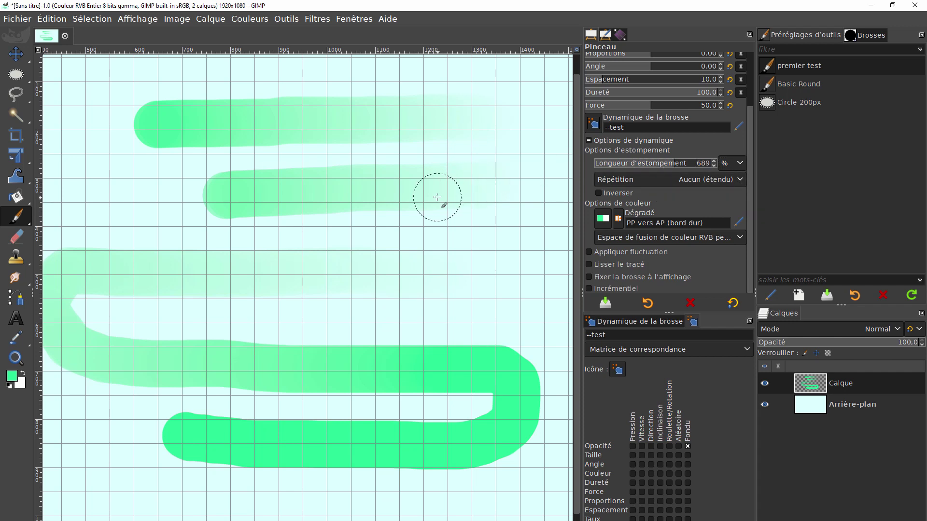
pyautogui.press('Delete')
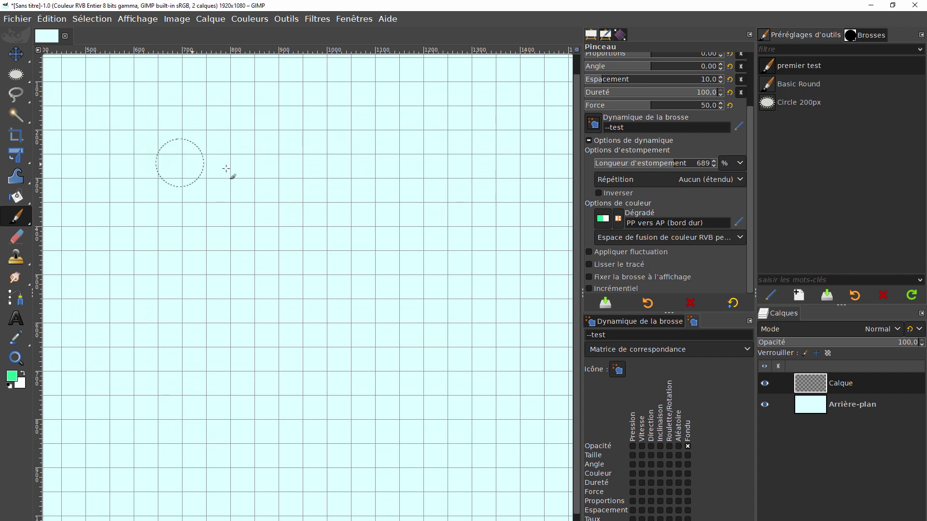
pyautogui.moveTo(226, 169)
pyautogui.mouseDown()
pyautogui.moveTo(386, 164)
pyautogui.moveTo(548, 218)
pyautogui.moveTo(517, 232)
pyautogui.moveTo(175, 261)
pyautogui.moveTo(234, 307)
pyautogui.moveTo(445, 305)
pyautogui.moveTo(493, 341)
pyautogui.moveTo(416, 398)
pyautogui.moveTo(191, 363)
pyautogui.moveTo(174, 413)
pyautogui.moveTo(254, 474)
pyautogui.moveTo(409, 468)
pyautogui.moveTo(507, 390)
pyautogui.moveTo(472, 138)
pyautogui.moveTo(341, 104)
pyautogui.moveTo(212, 240)
pyautogui.moveTo(379, 335)
pyautogui.moveTo(436, 215)
pyautogui.moveTo(337, 193)
pyautogui.moveTo(361, 253)
pyautogui.moveTo(441, 257)
pyautogui.moveTo(369, 129)
pyautogui.moveTo(241, 140)
pyautogui.moveTo(120, 292)
pyautogui.moveTo(174, 372)
pyautogui.moveTo(253, 413)
pyautogui.moveTo(298, 407)
pyautogui.moveTo(364, 380)
pyautogui.moveTo(396, 316)
pyautogui.mouseUp()
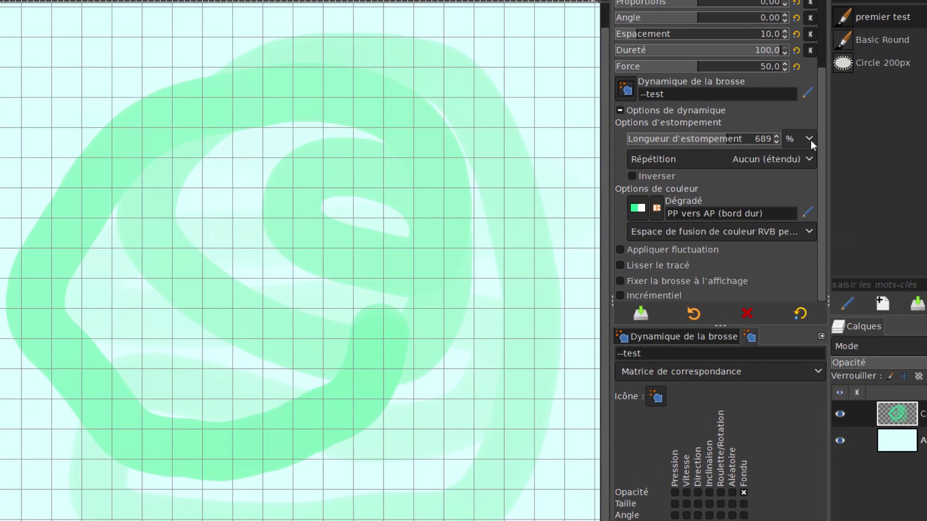
# Set the fade length to 200 px and remove the spiral test stroke from the layer.
pyautogui.click(808, 140)
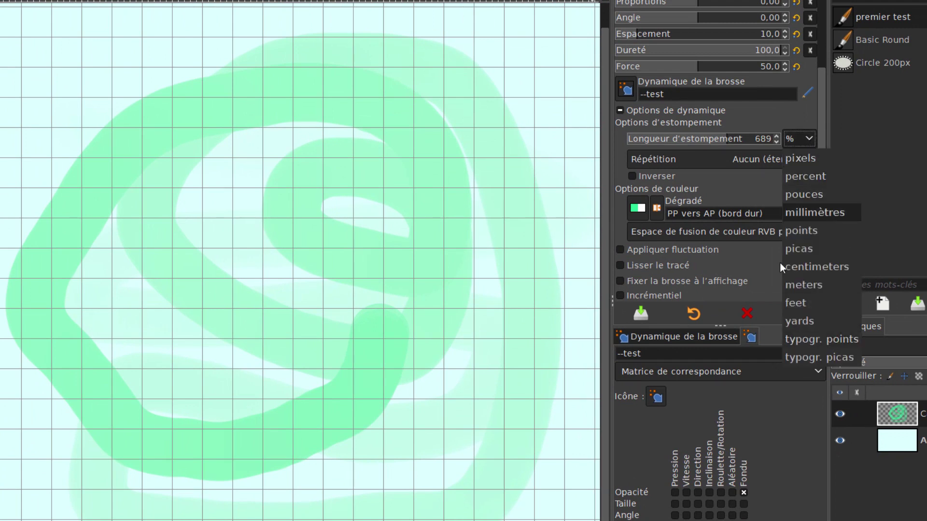
pyautogui.click(804, 157)
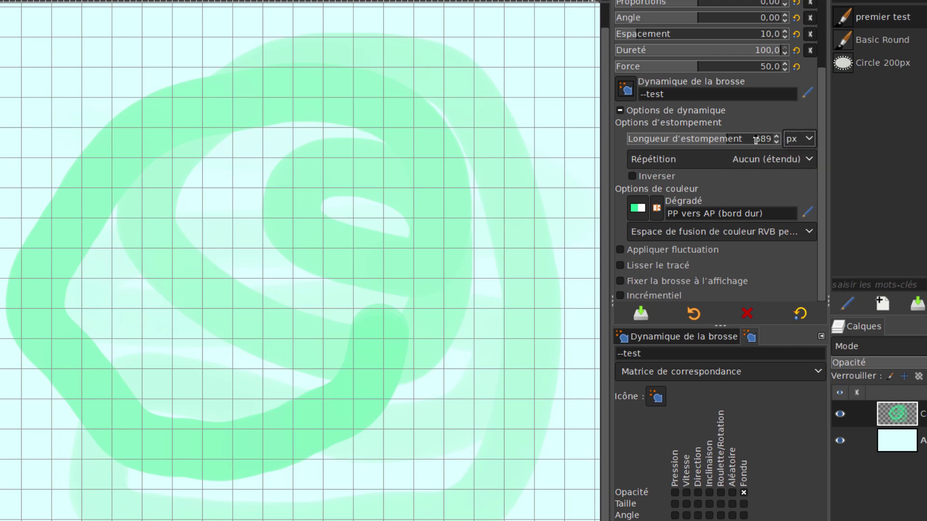
pyautogui.click(732, 138)
pyautogui.press('Tab')
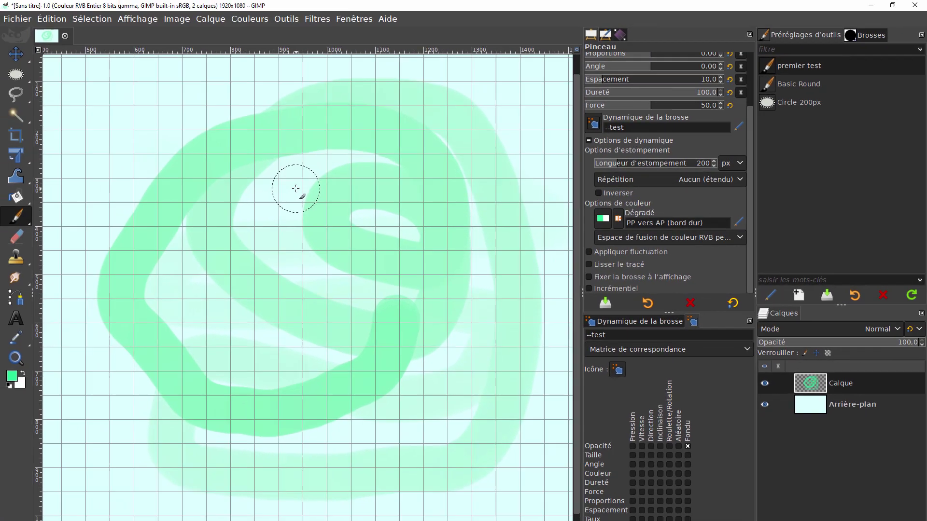
pyautogui.hotkey('ctrl', 'z')
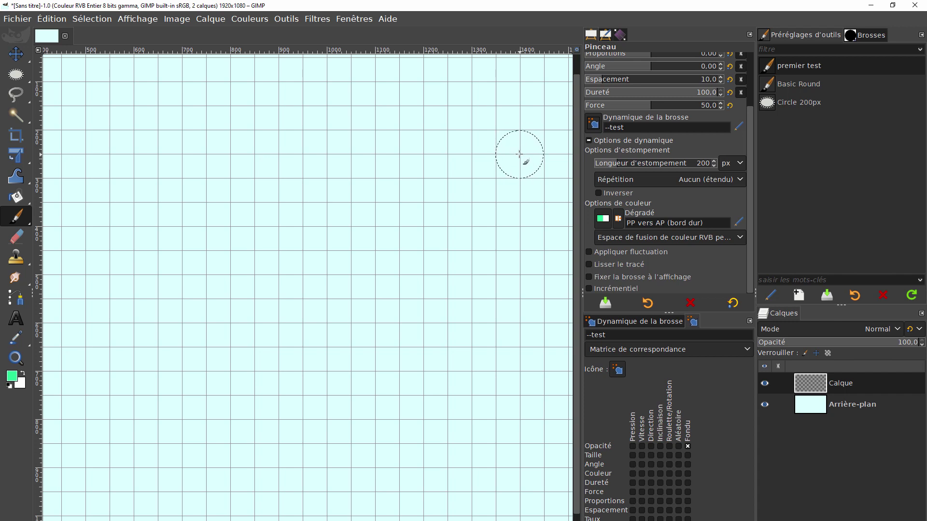
# Paint a test stroke that runs right to left and loops back, plus a single right-to-left stroke below it.
pyautogui.moveTo(518, 154); pyautogui.dragTo(422, 155)
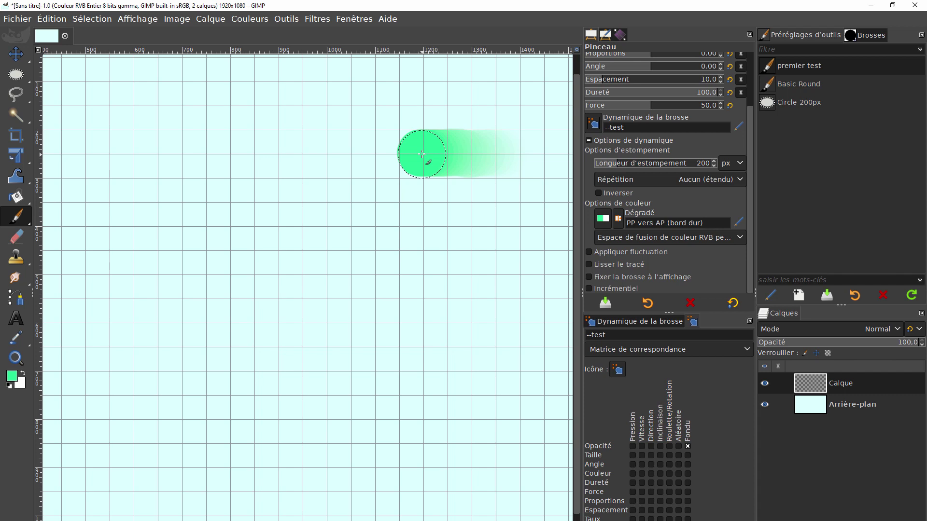
pyautogui.moveTo(421, 154)
pyautogui.mouseDown()
pyautogui.moveTo(392, 145)
pyautogui.moveTo(176, 147)
pyautogui.moveTo(100, 164)
pyautogui.moveTo(124, 222)
pyautogui.moveTo(141, 229)
pyautogui.moveTo(457, 237)
pyautogui.mouseUp()
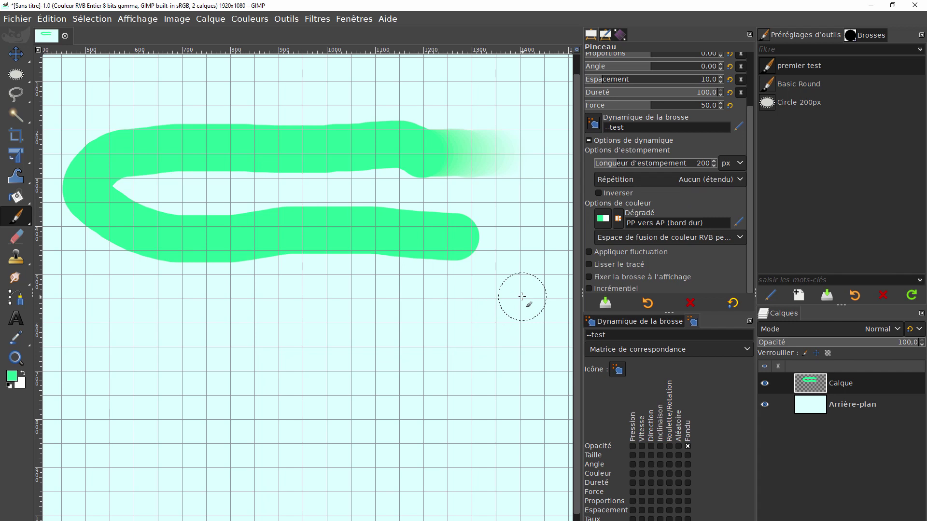
pyautogui.moveTo(522, 296); pyautogui.dragTo(120, 315)
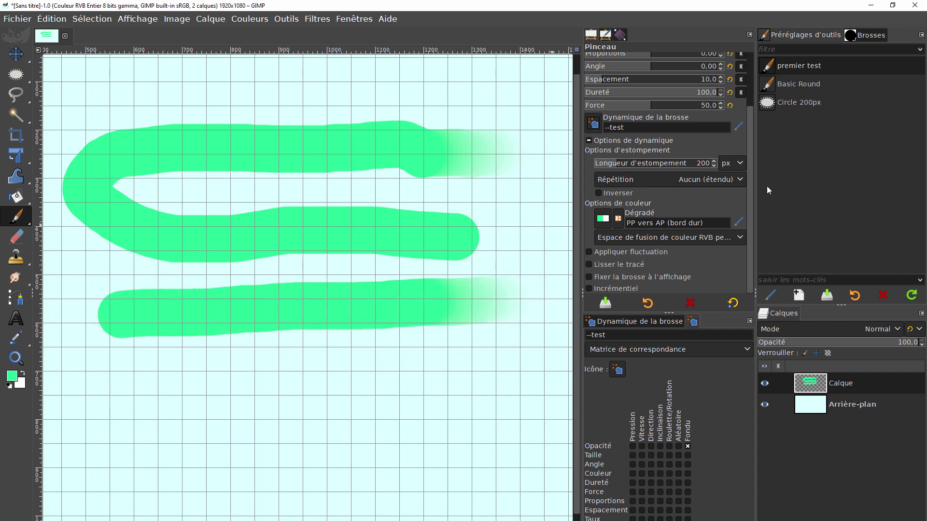
# Set the fade repetition to Dents de scie and paint a horizontal stroke from right to left on the cleared layer.
pyautogui.click(738, 180)
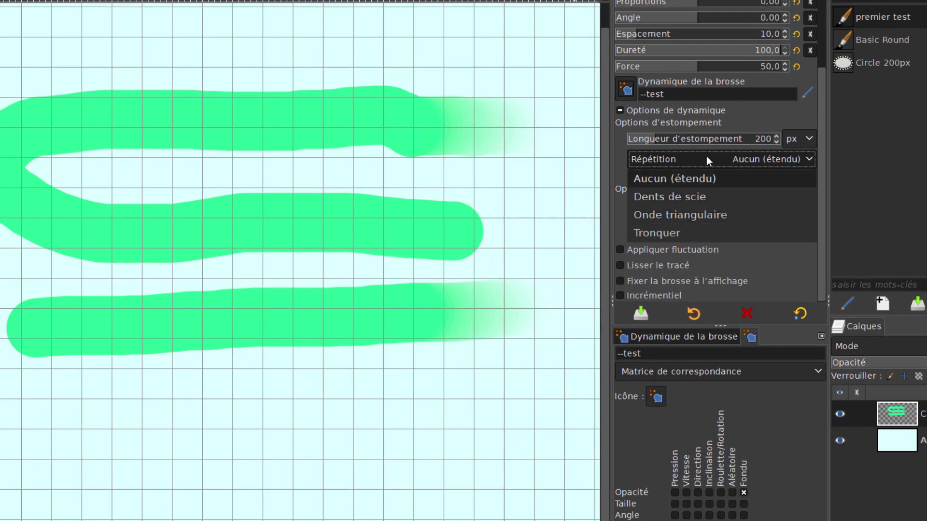
pyautogui.click(672, 197)
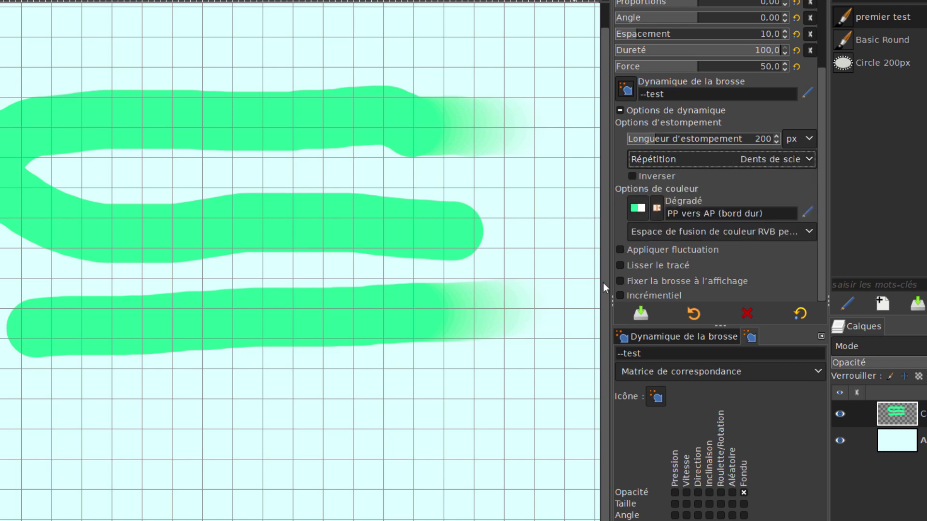
pyautogui.hotkey('ctrl', 'z')
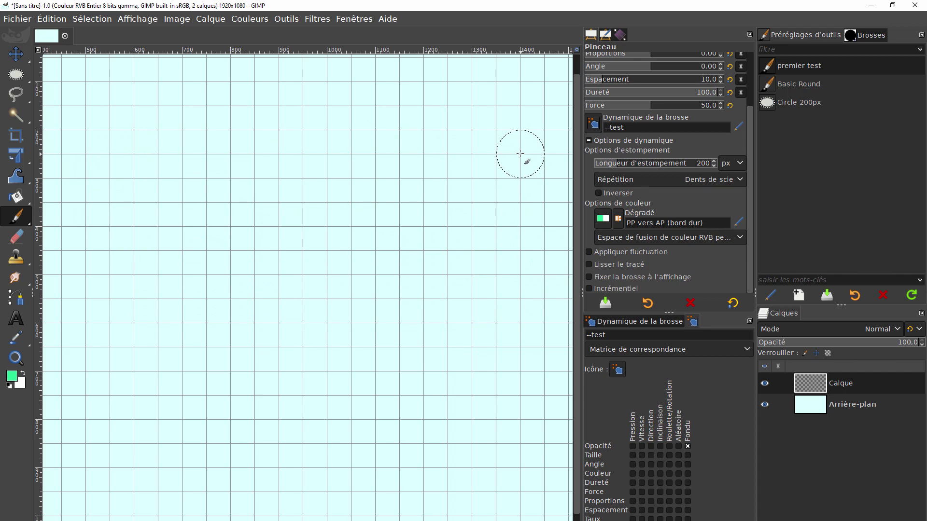
pyautogui.moveTo(520, 154); pyautogui.dragTo(105, 140)
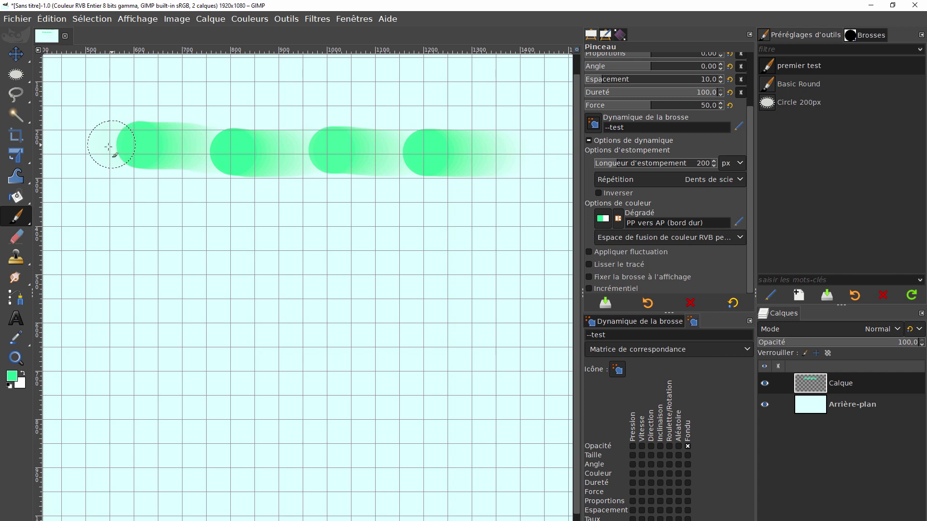
# Set the fade repetition to Onde triangulaire and paint a long winding stroke below the sawtooth one.
pyautogui.click(692, 180)
pyautogui.click(652, 225)
pyautogui.moveTo(519, 226)
pyautogui.mouseDown()
pyautogui.moveTo(113, 217)
pyautogui.moveTo(83, 224)
pyautogui.moveTo(61, 247)
pyautogui.moveTo(76, 279)
pyautogui.moveTo(178, 302)
pyautogui.moveTo(437, 311)
pyautogui.moveTo(552, 353)
pyautogui.moveTo(459, 384)
pyautogui.moveTo(290, 382)
pyautogui.mouseUp()
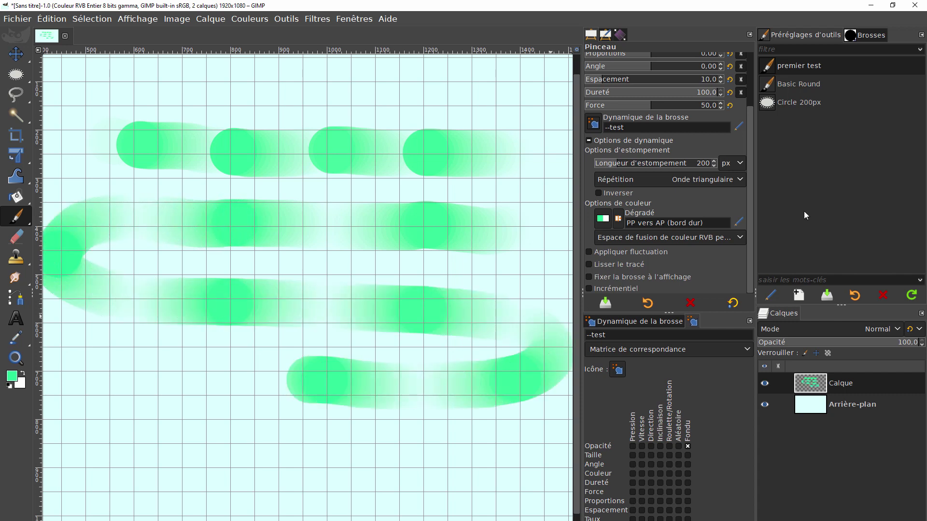
# Set the fade repetition to Tronquer and paint a test stroke on the cleared layer.
pyautogui.click(703, 183)
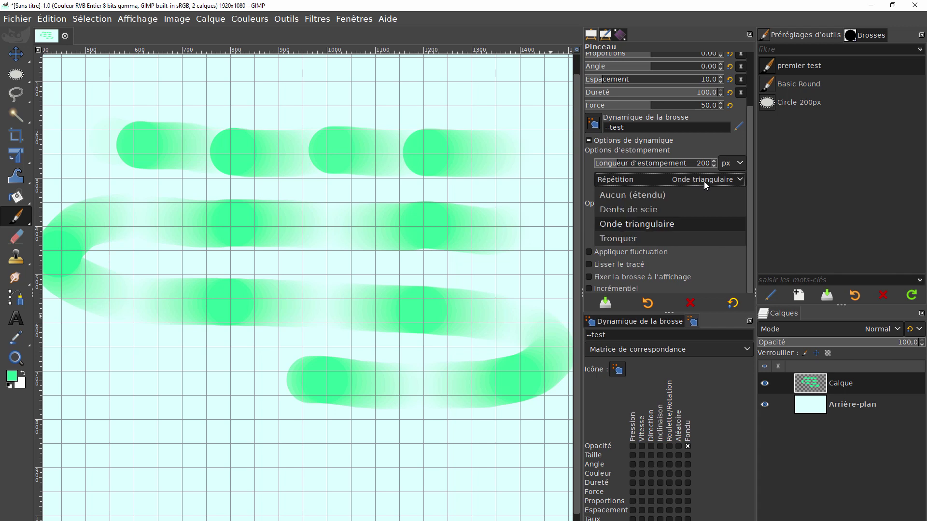
pyautogui.click(627, 240)
pyautogui.hotkey('ctrl', 'z')
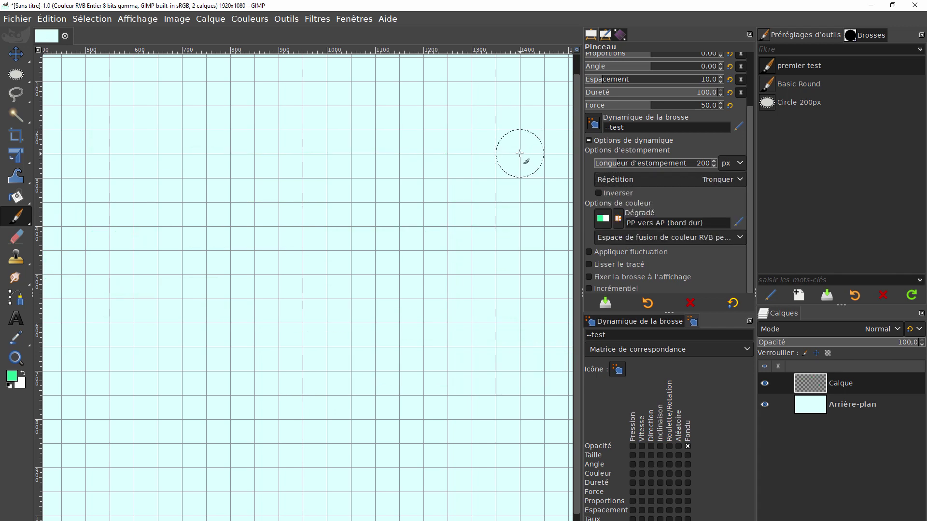
pyautogui.moveTo(516, 151)
pyautogui.mouseDown()
pyautogui.moveTo(290, 155)
pyautogui.moveTo(121, 177)
pyautogui.moveTo(98, 197)
pyautogui.moveTo(96, 233)
pyautogui.moveTo(191, 289)
pyautogui.moveTo(475, 295)
pyautogui.moveTo(519, 328)
pyautogui.moveTo(509, 364)
pyautogui.moveTo(420, 383)
pyautogui.moveTo(176, 377)
pyautogui.mouseUp()
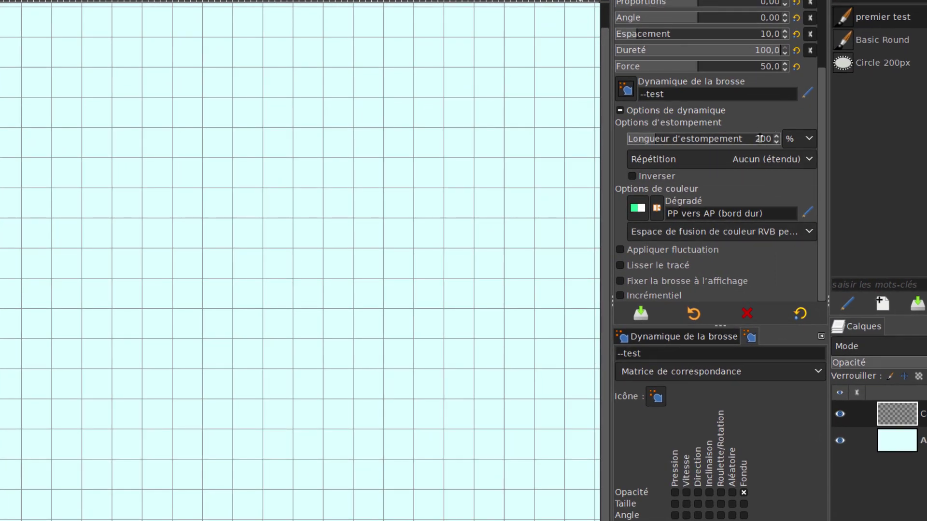
# Set the fade length to 100 % and paint a stroke across the full canvas width, left to right near its upper edge.
pyautogui.write('10')
pyautogui.press('Tab')
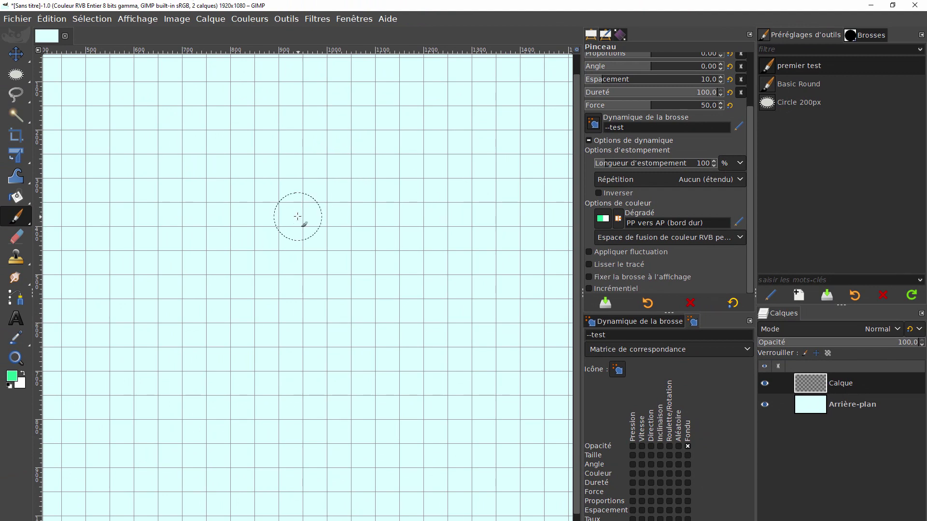
pyautogui.press('Tab')
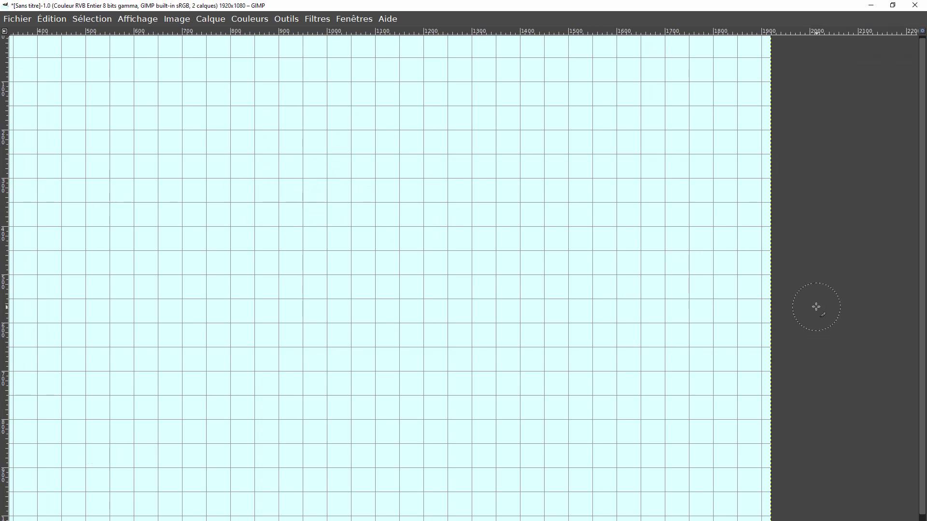
pyautogui.hotkey('ctrl', 'shift', 'j')
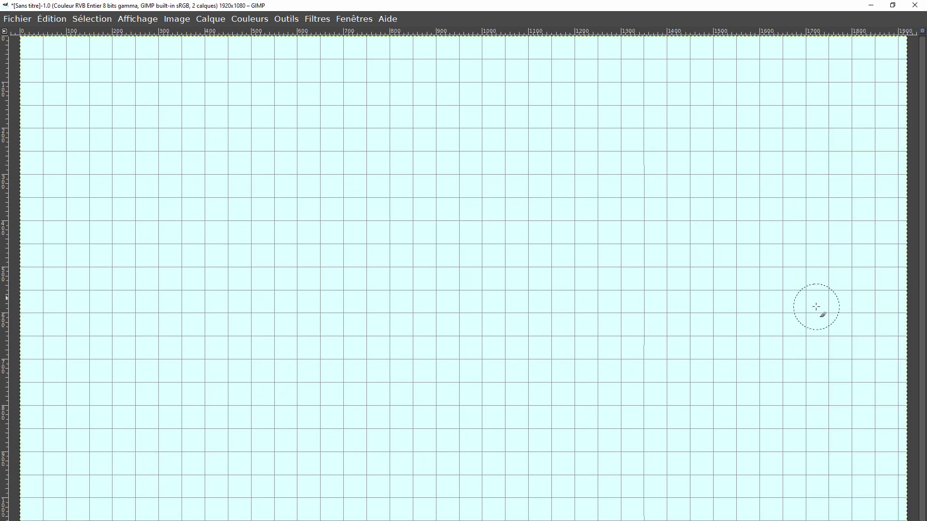
pyautogui.press('-')
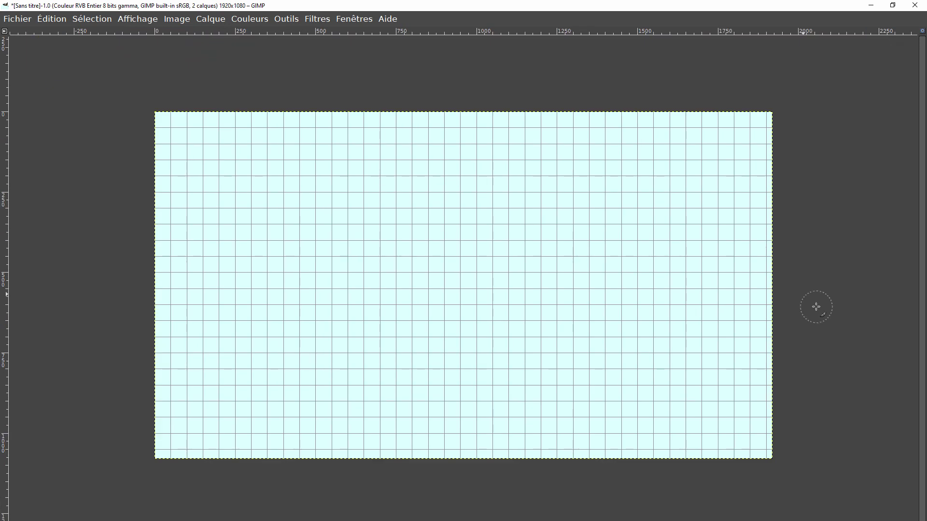
pyautogui.press('Tab')
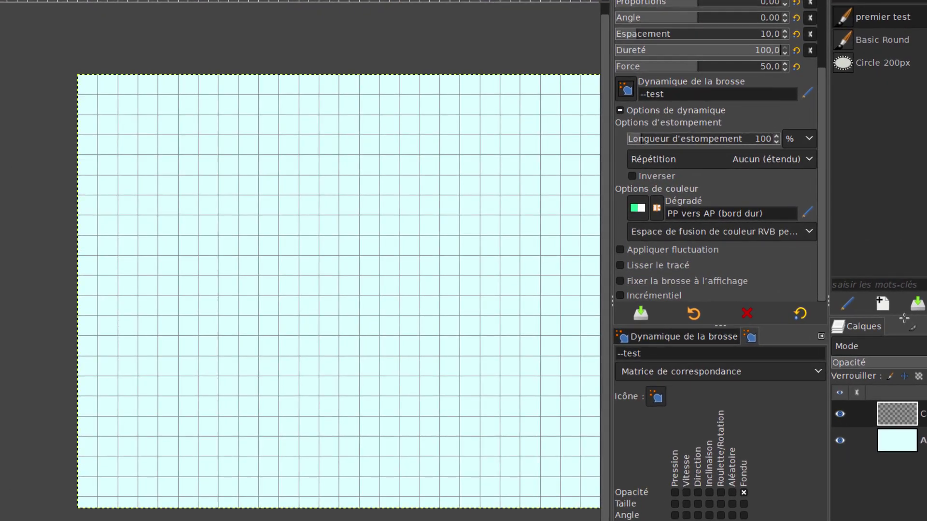
pyautogui.press('Tab')
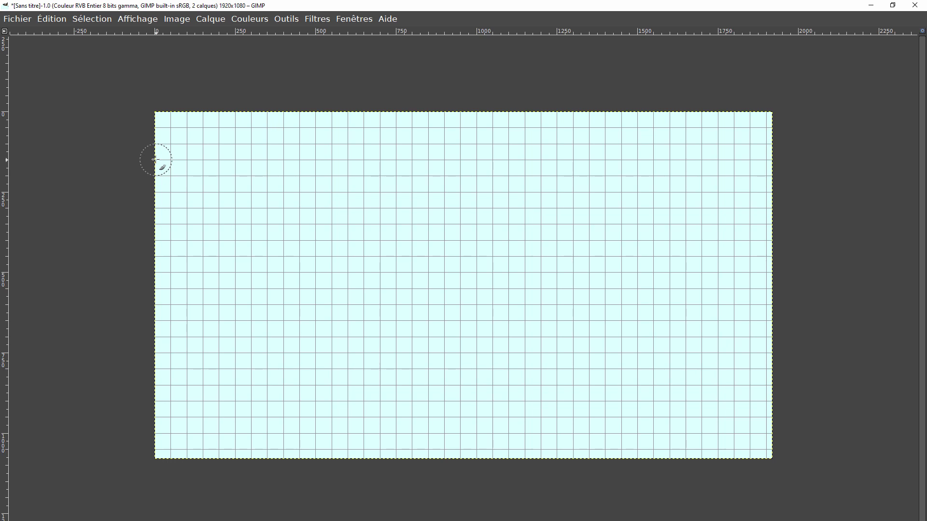
pyautogui.moveTo(156, 159)
pyautogui.mouseDown()
pyautogui.moveTo(521, 165)
pyautogui.moveTo(623, 150)
pyautogui.moveTo(761, 162)
pyautogui.mouseUp()
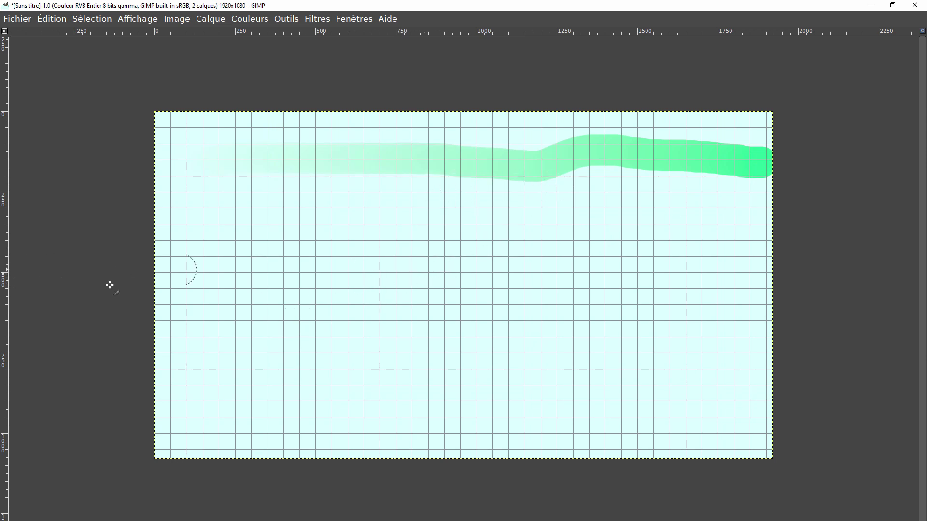
# Set the fade length to 50 % and paint a second full-width stroke from left to right below the first.
pyautogui.press('Tab')
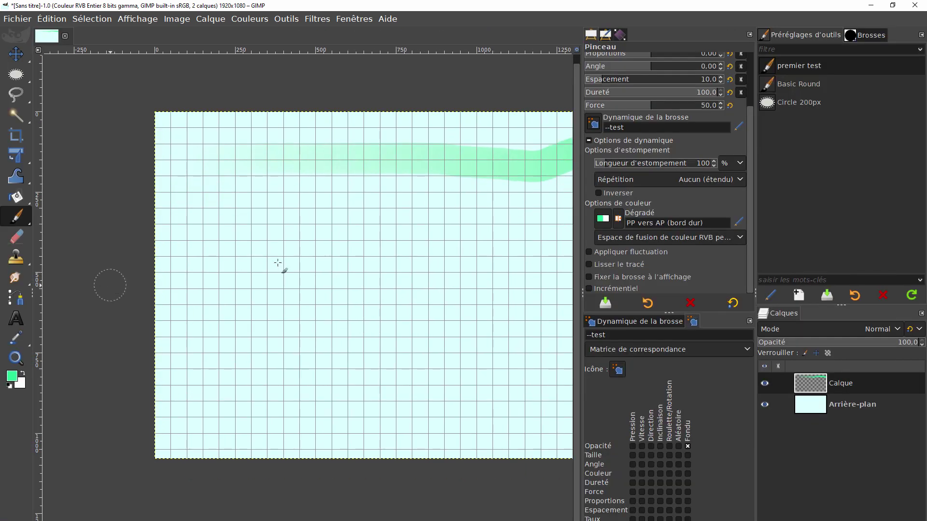
pyautogui.click(704, 164)
pyautogui.write('50')
pyautogui.press('Tab')
pyautogui.press('Tab')
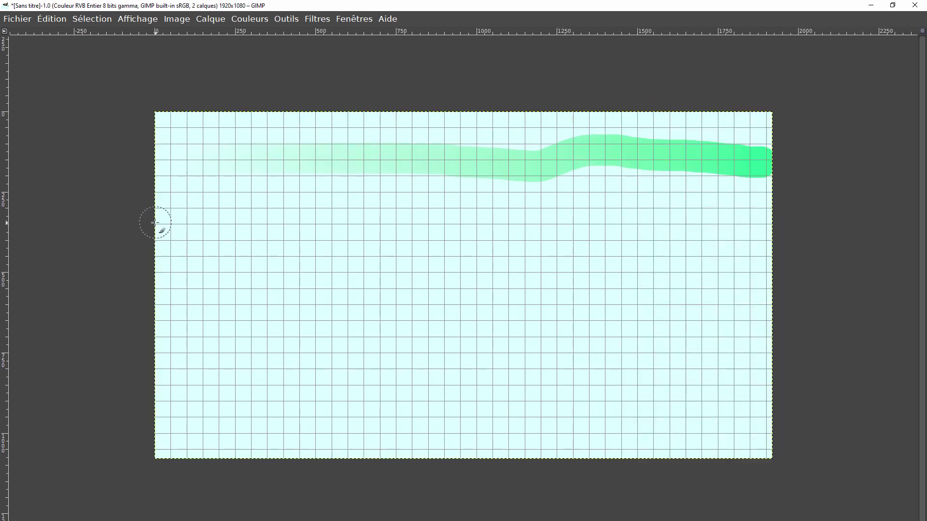
pyautogui.moveTo(159, 225)
pyautogui.mouseDown()
pyautogui.moveTo(389, 221)
pyautogui.moveTo(601, 243)
pyautogui.moveTo(770, 244)
pyautogui.mouseUp()
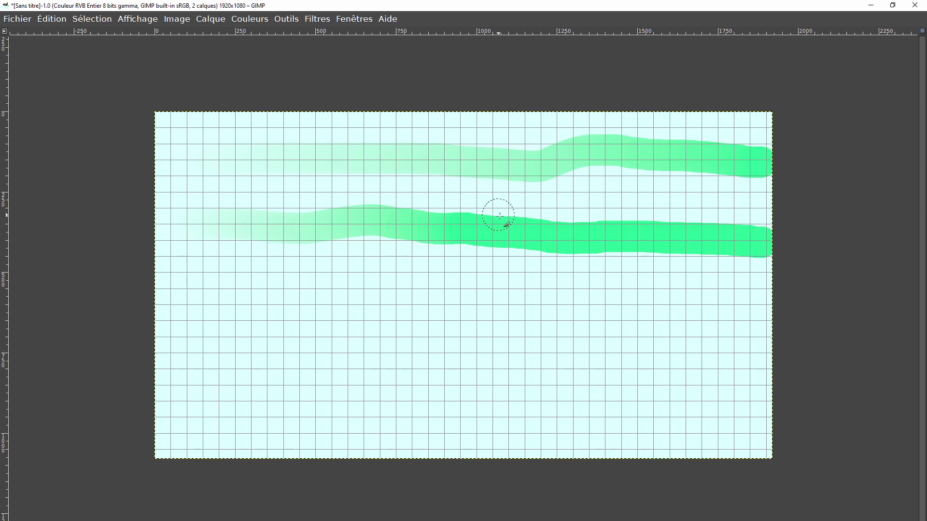
# Set the fade length to 200 % and paint a third stroke across the canvas and back to its left edge.
pyautogui.press('Tab')
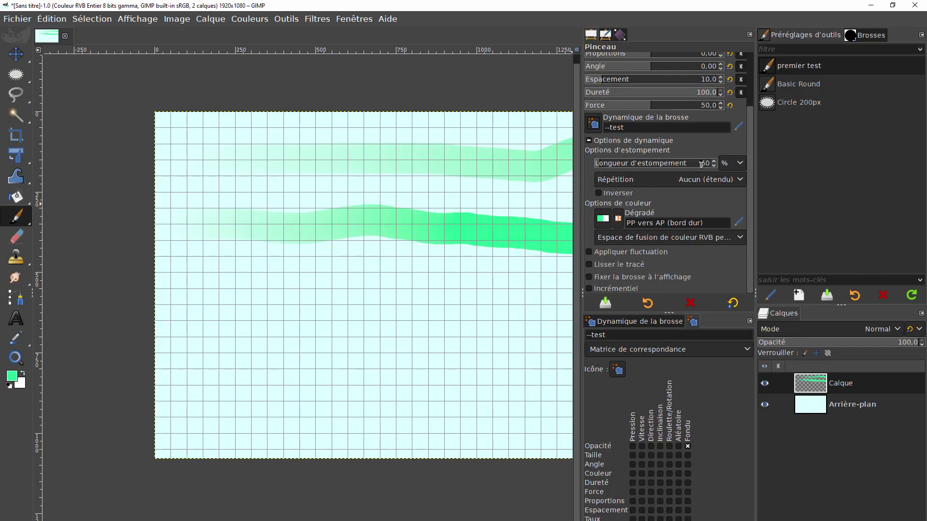
pyautogui.write('200')
pyautogui.press('Tab')
pyautogui.press('Tab')
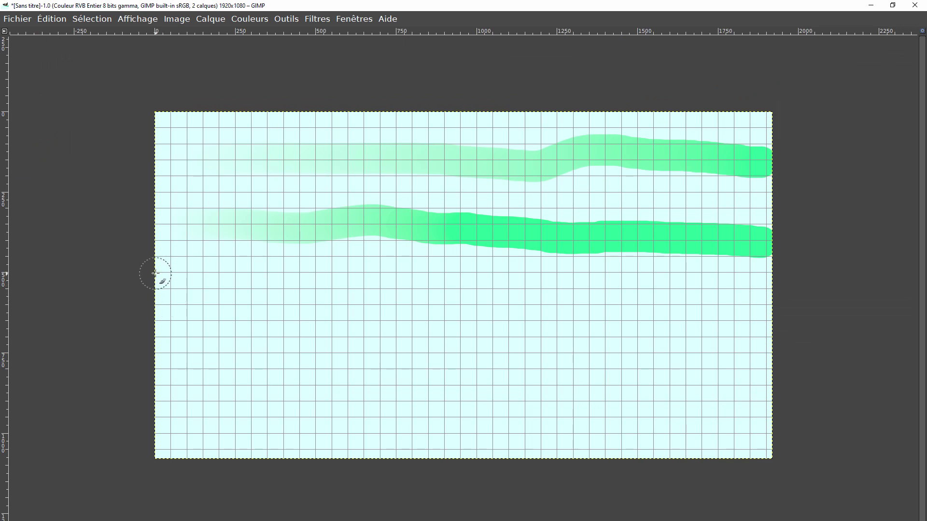
pyautogui.moveTo(155, 273)
pyautogui.mouseDown()
pyautogui.moveTo(406, 275)
pyautogui.moveTo(758, 300)
pyautogui.mouseUp()
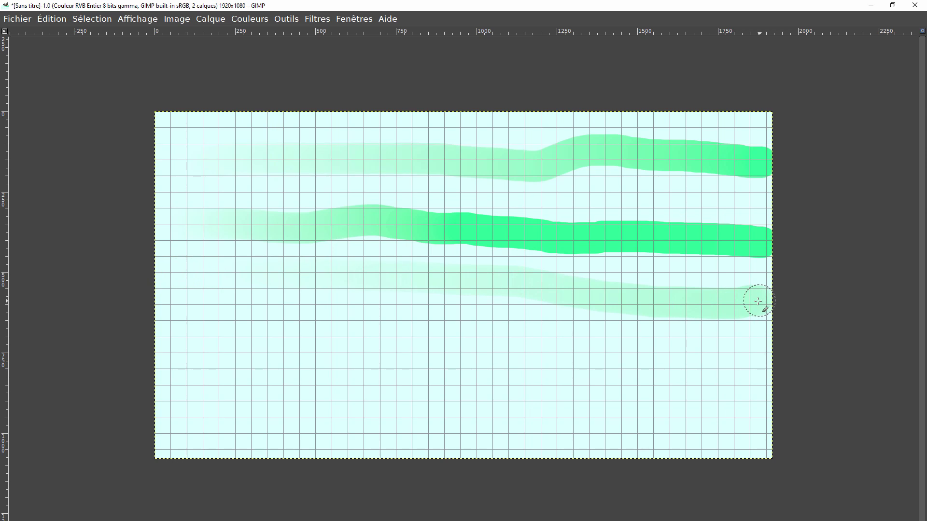
pyautogui.moveTo(758, 302)
pyautogui.mouseDown()
pyautogui.moveTo(746, 326)
pyautogui.moveTo(676, 332)
pyautogui.moveTo(347, 311)
pyautogui.moveTo(167, 313)
pyautogui.mouseUp()
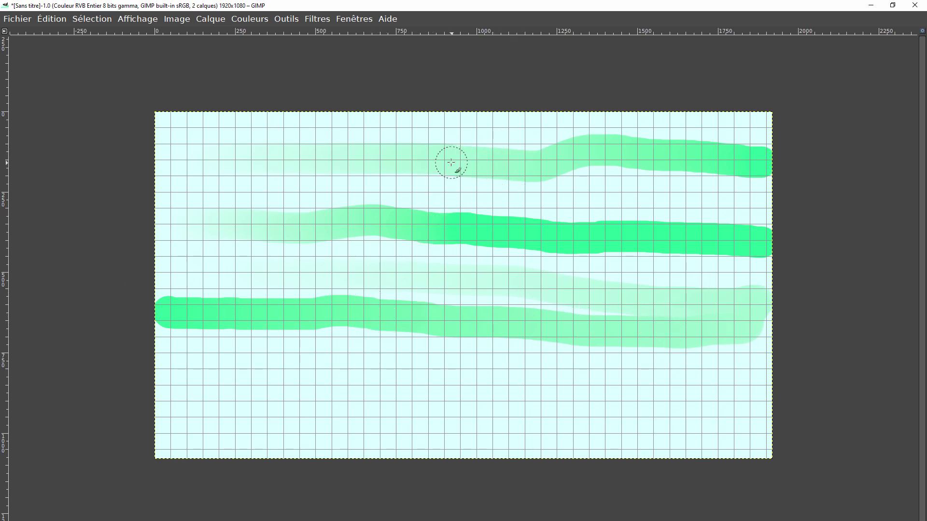
# Show the docks again and switch the fade length unit to pixels.
pyautogui.press('Tab')
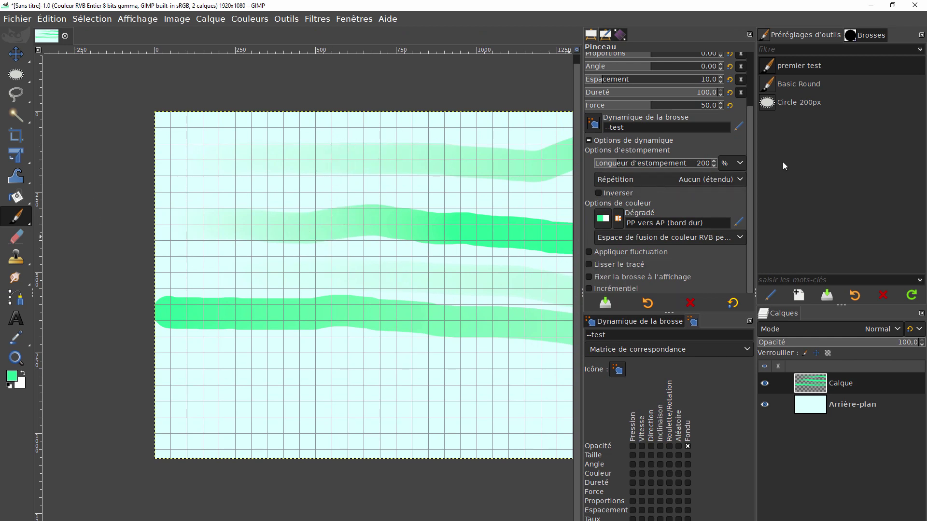
pyautogui.click(742, 168)
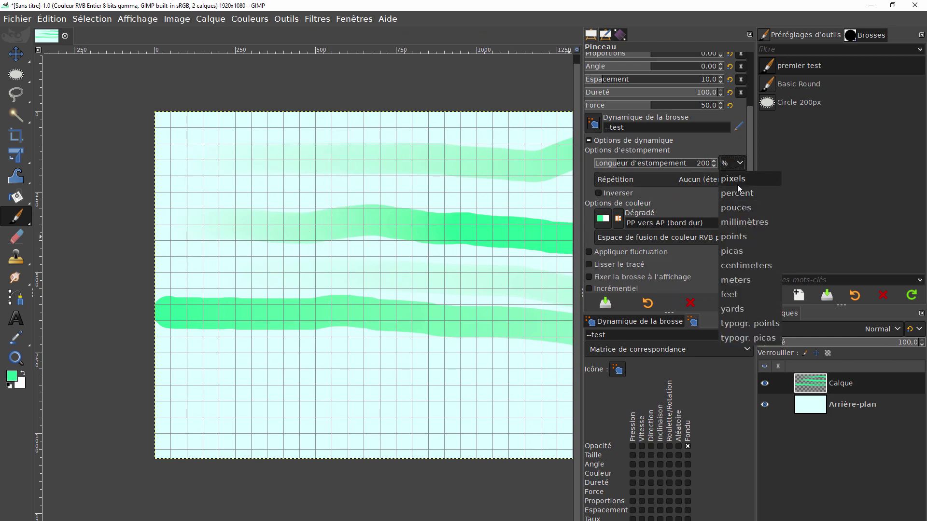
pyautogui.click(735, 183)
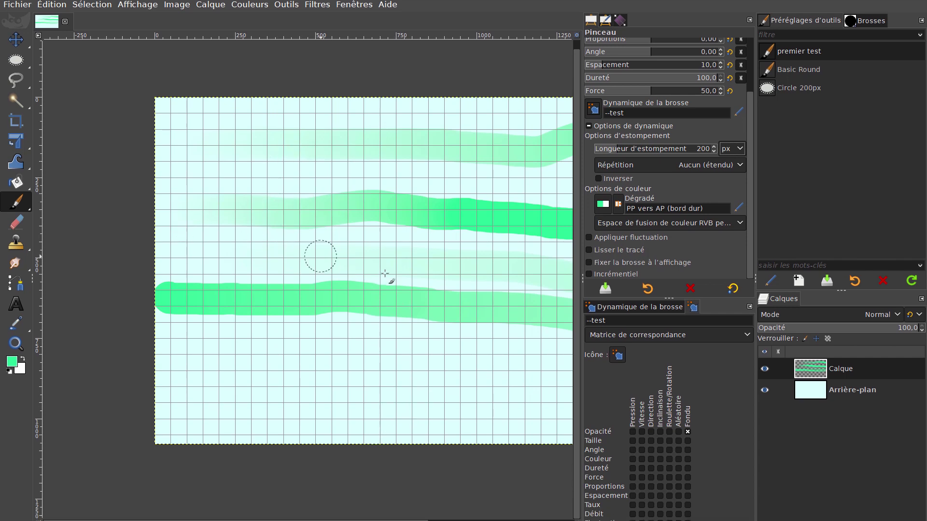